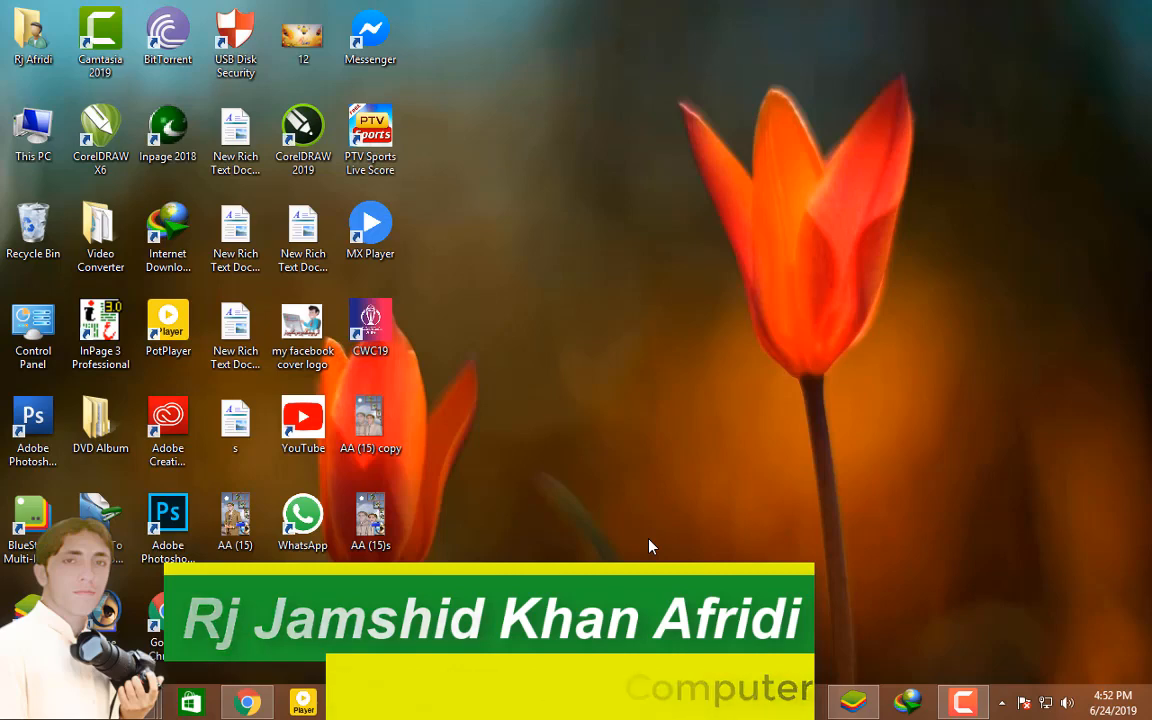
- Switch to Chrome and look over the ITExpress Computer YouTube channel page
click(247, 703)
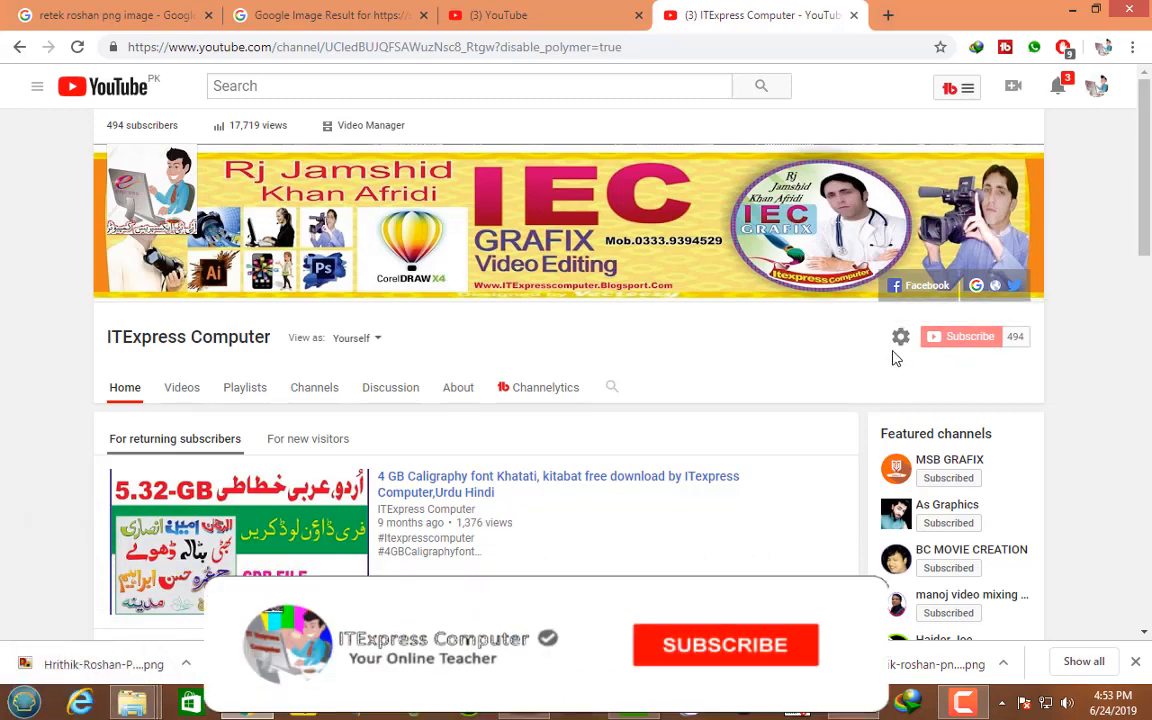
scroll(806, 362, down, 1)
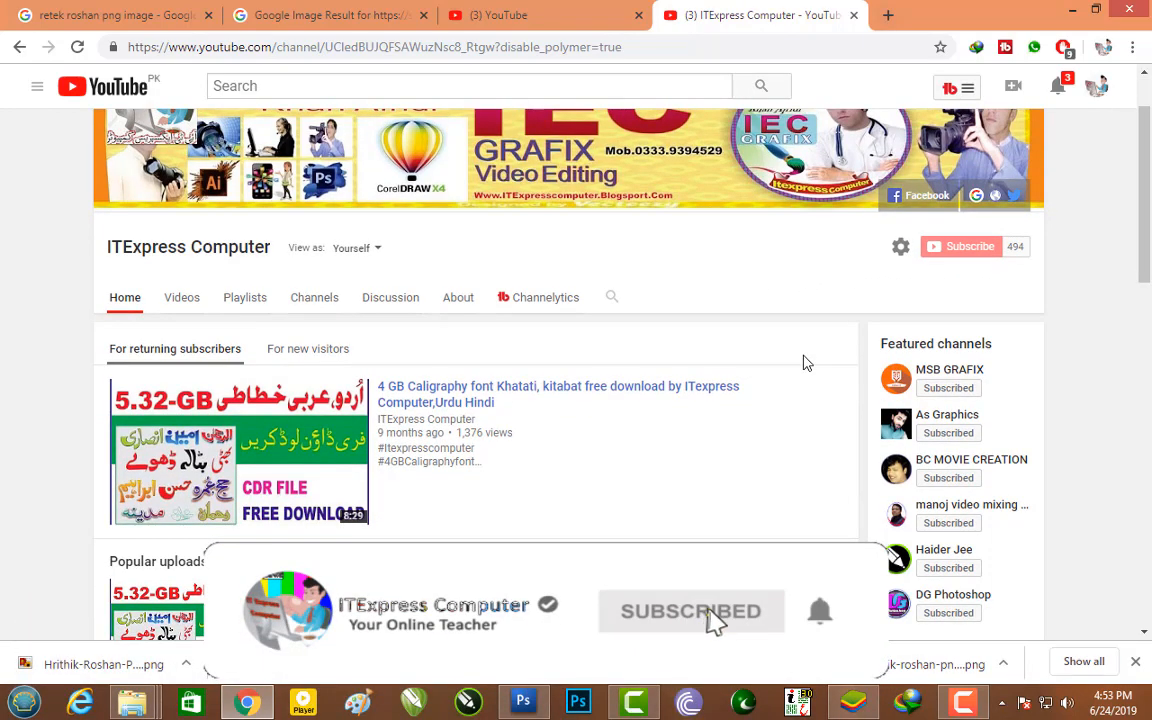
scroll(806, 362, up, 1)
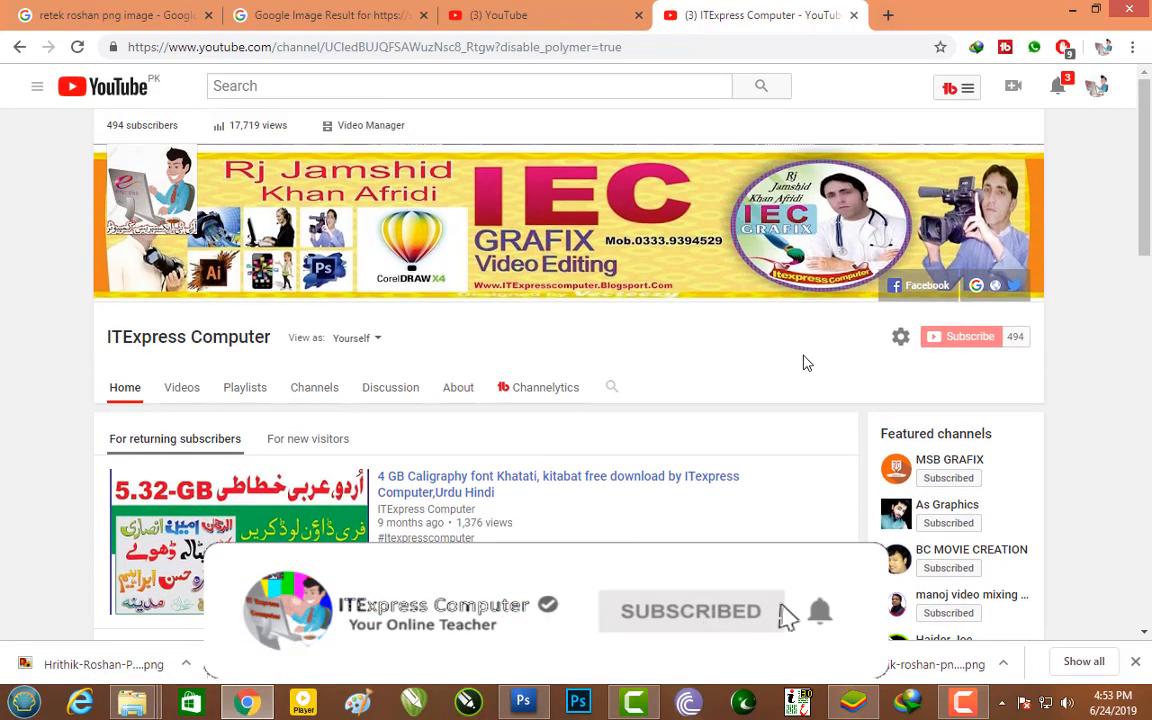
click(1072, 10)
- View the mockup 4 and mockup 5 files in the "Photoshop mockup templates Free Download in Urdu Hindi" folder
mouse_move(132, 703)
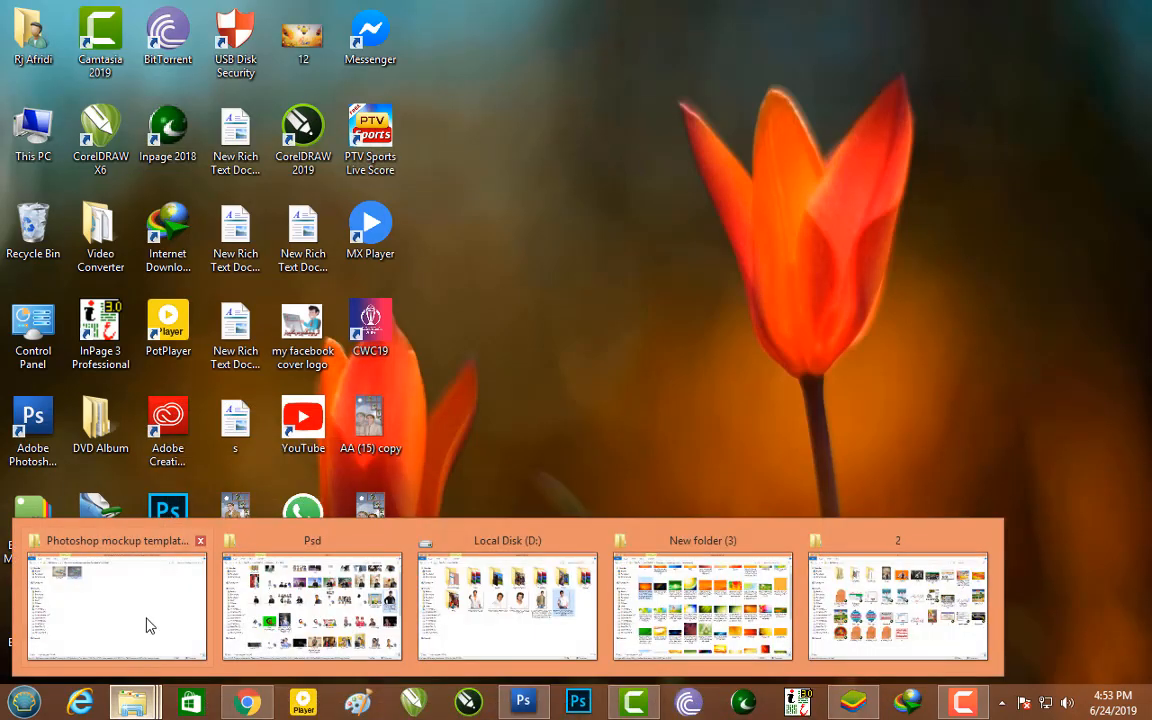
click(147, 622)
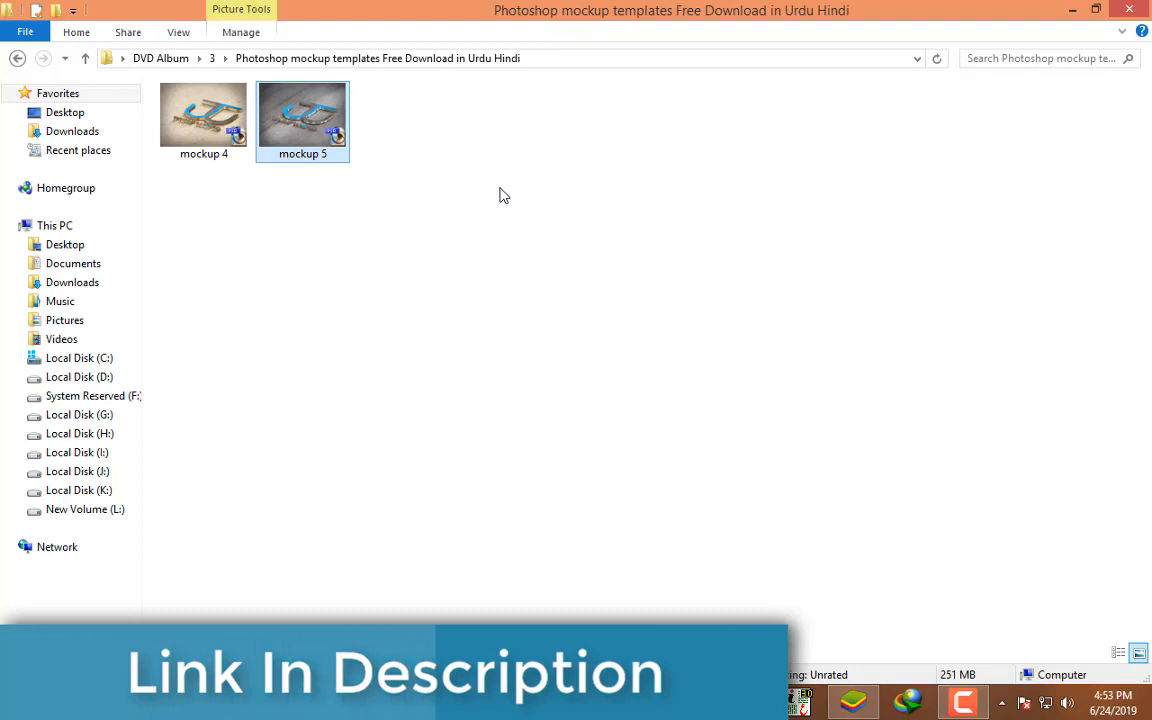
drag(375, 192, 265, 200)
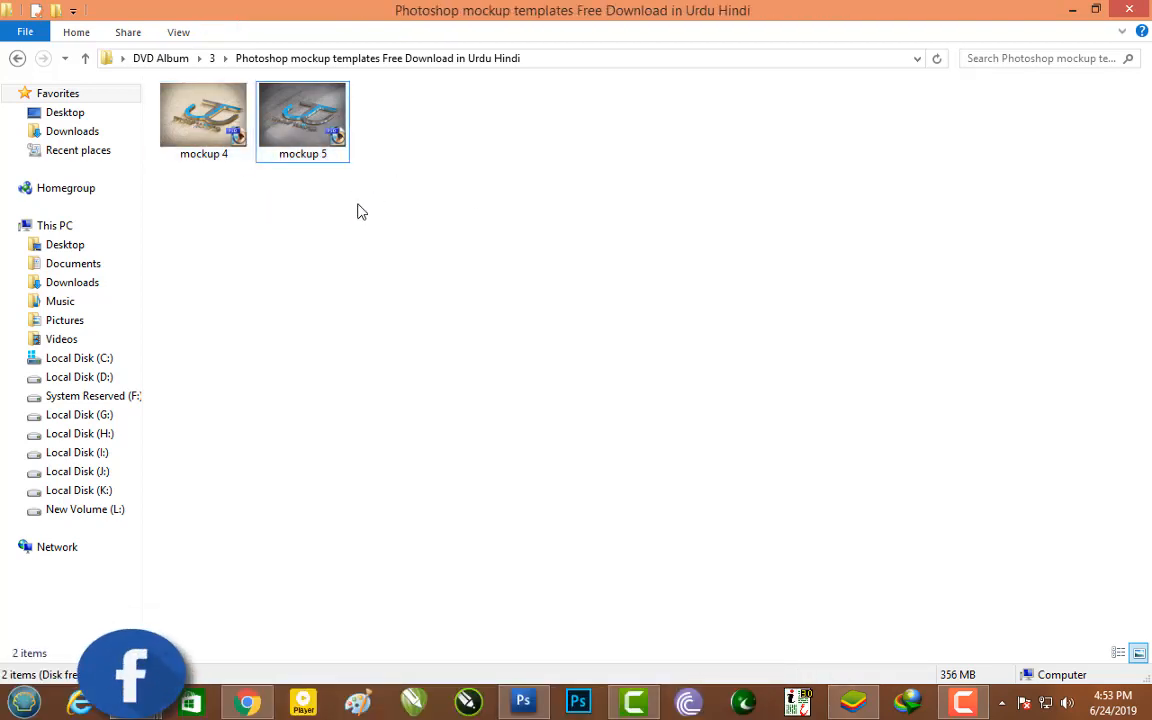
click(1078, 11)
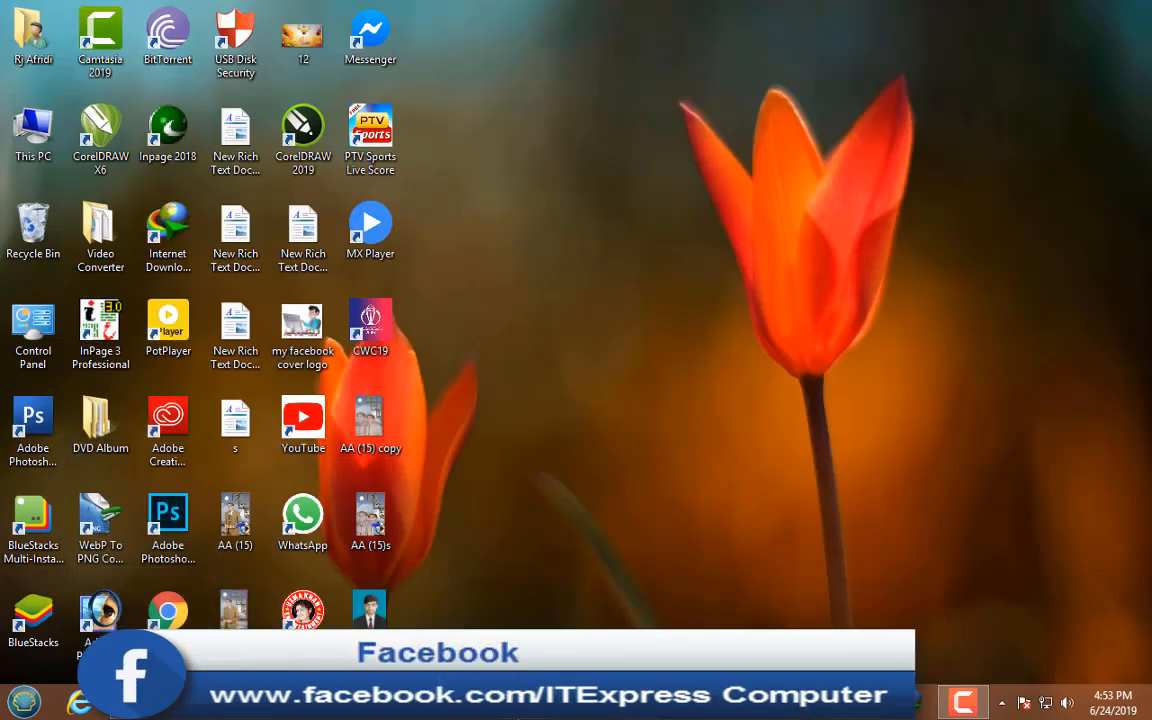
- Switch to Photoshop with mockup 5.psd open and activate the Move tool
click(523, 701)
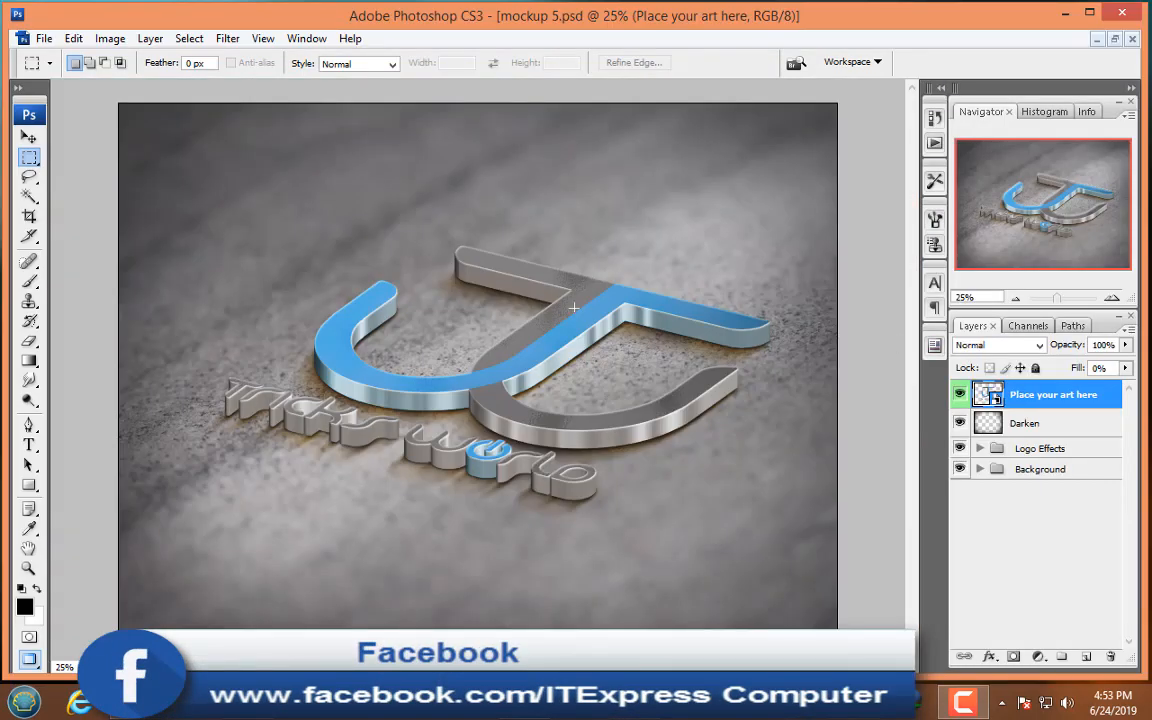
click(29, 139)
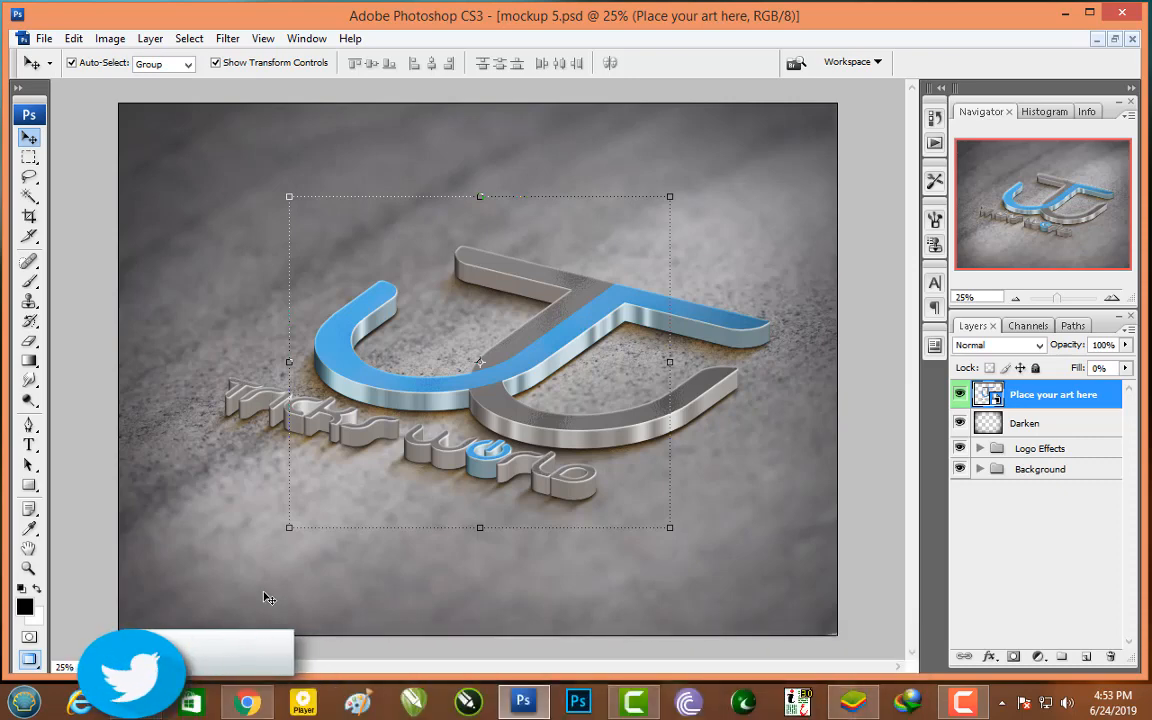
- Preview the zz, f and Rf images in folder 2 of DVD Album as possible logo artwork
mouse_move(131, 706)
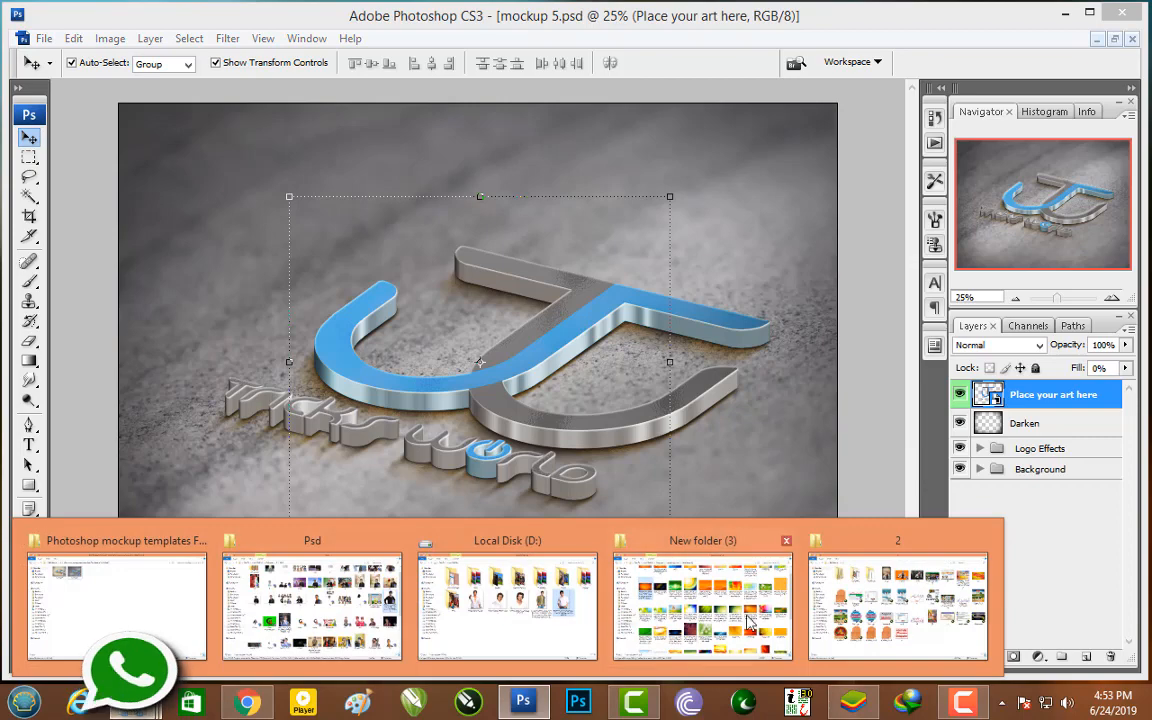
mouse_move(845, 622)
click(845, 600)
double_click(598, 505)
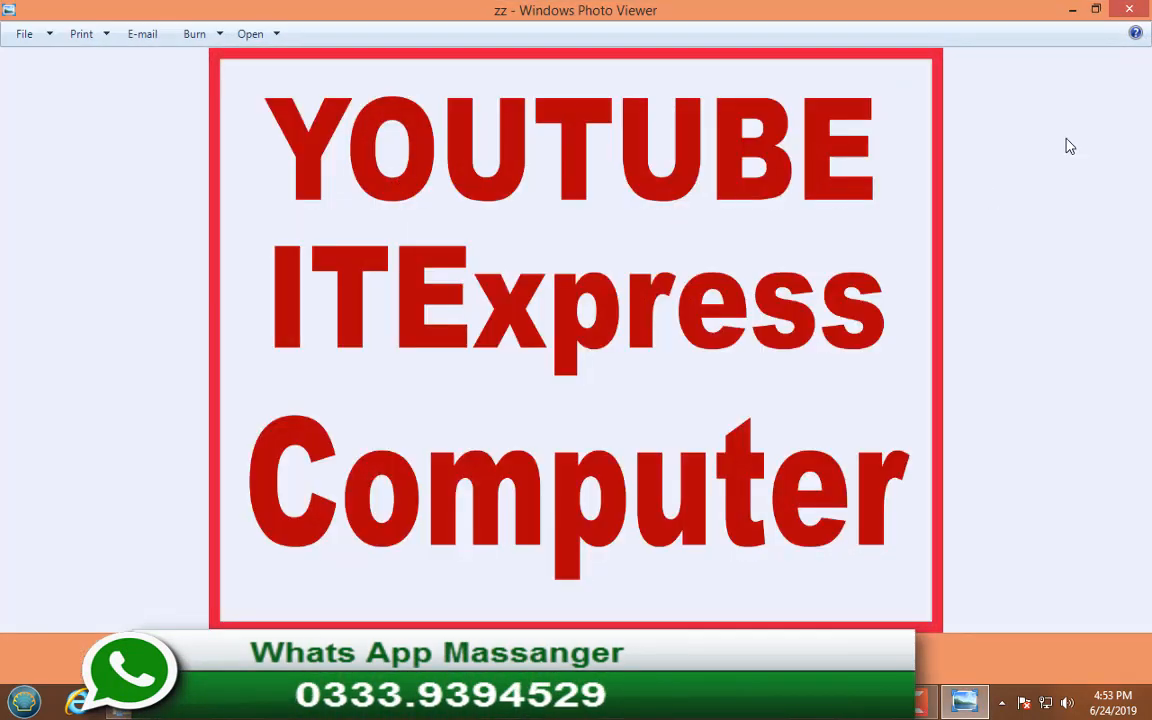
click(1129, 9)
click(703, 285)
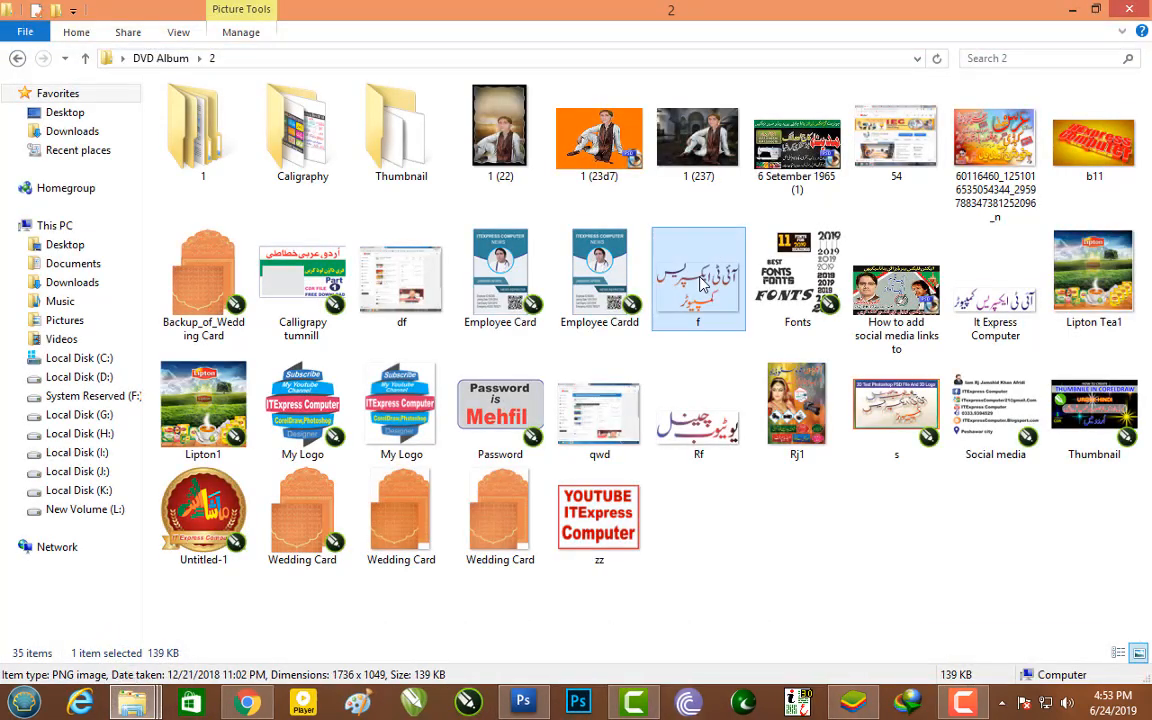
double_click(703, 285)
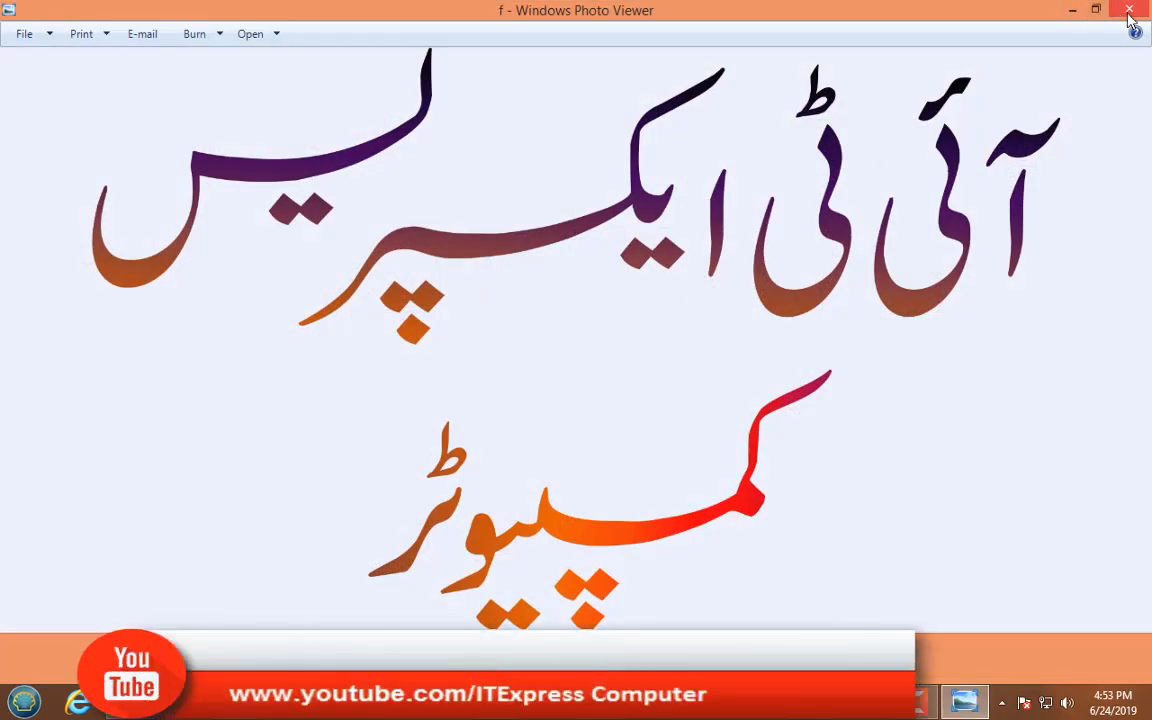
click(1129, 10)
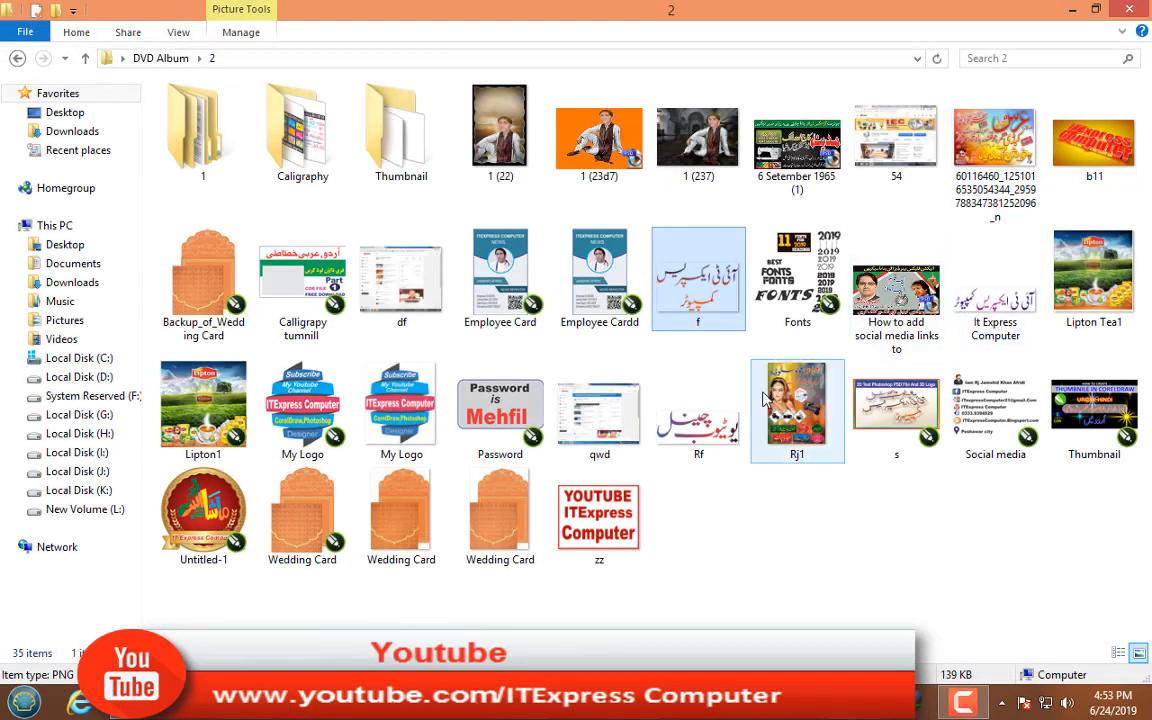
double_click(699, 410)
click(1131, 8)
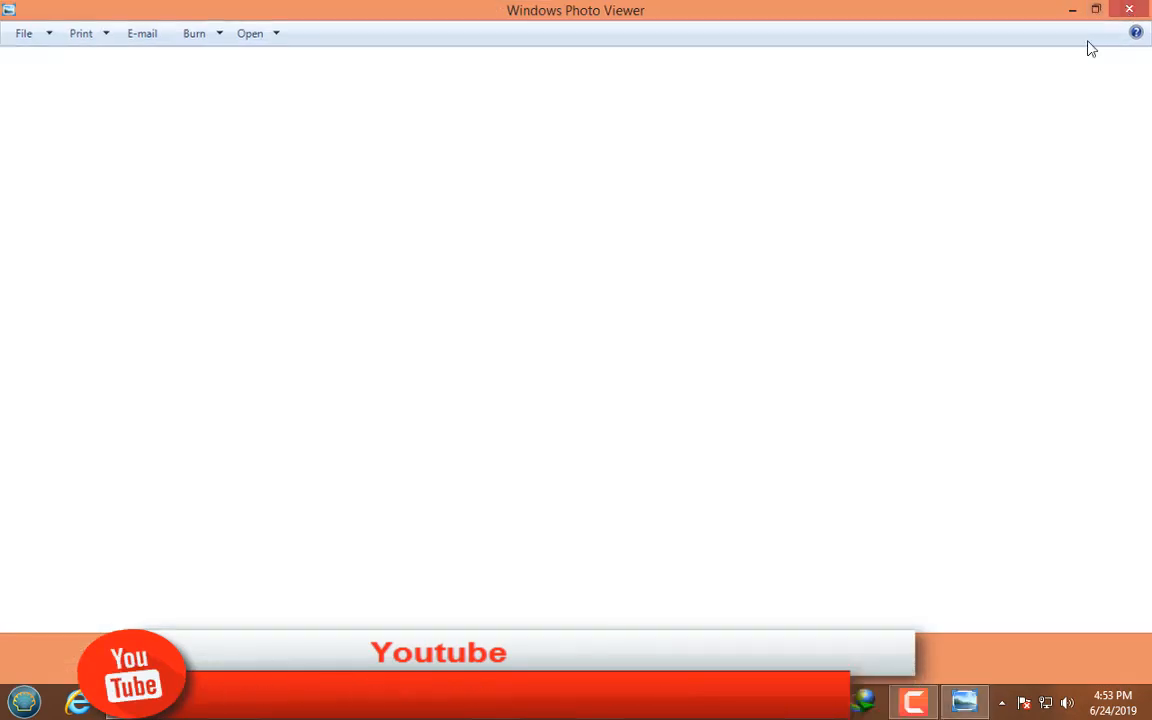
click(1072, 10)
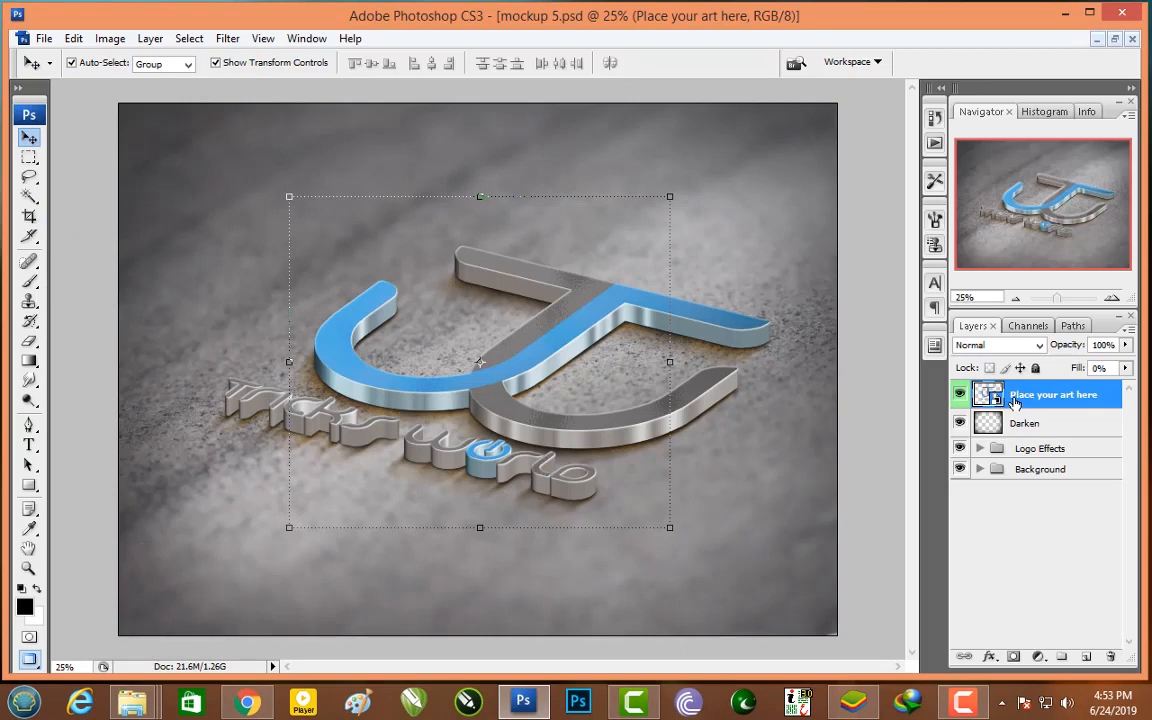
- Open the contents of the "Place your art here" smart object and check the tw layer by hiding and showing it
double_click(998, 399)
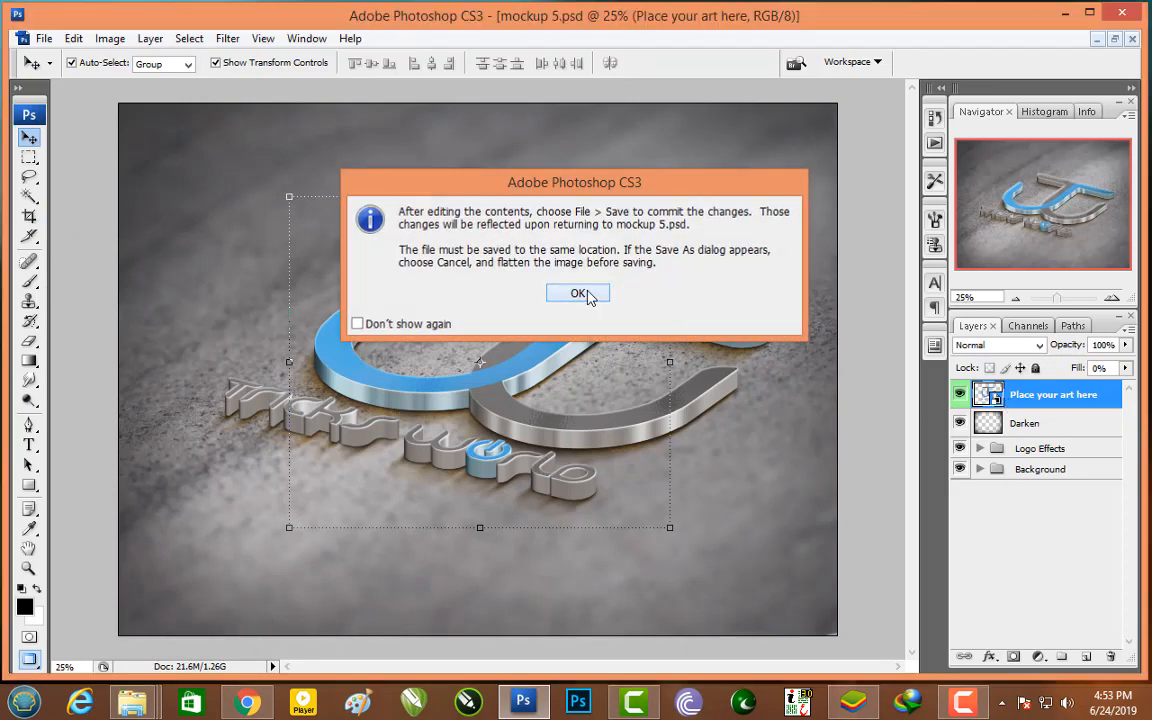
click(583, 289)
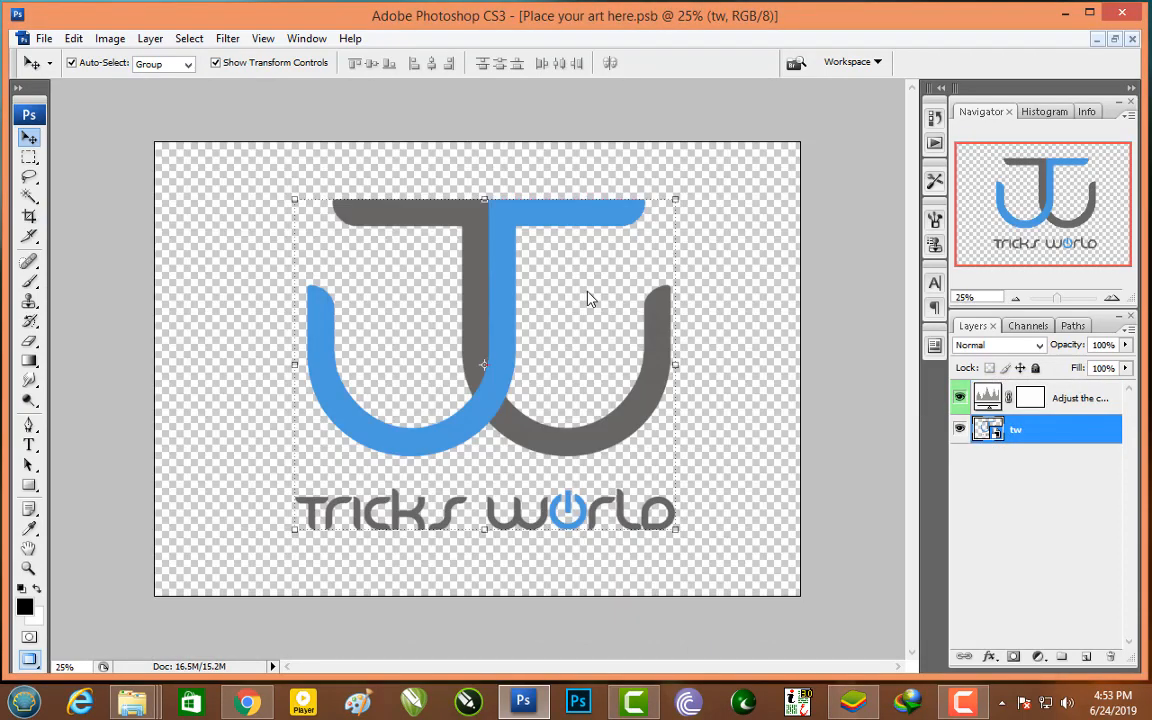
click(957, 430)
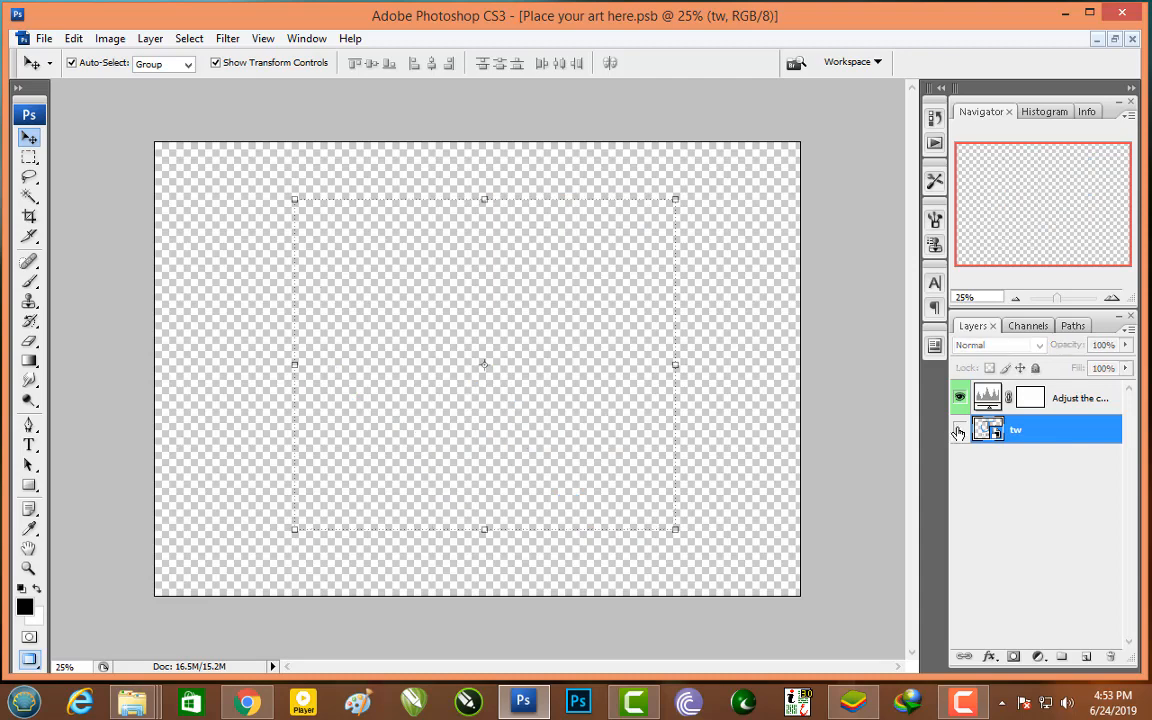
click(957, 430)
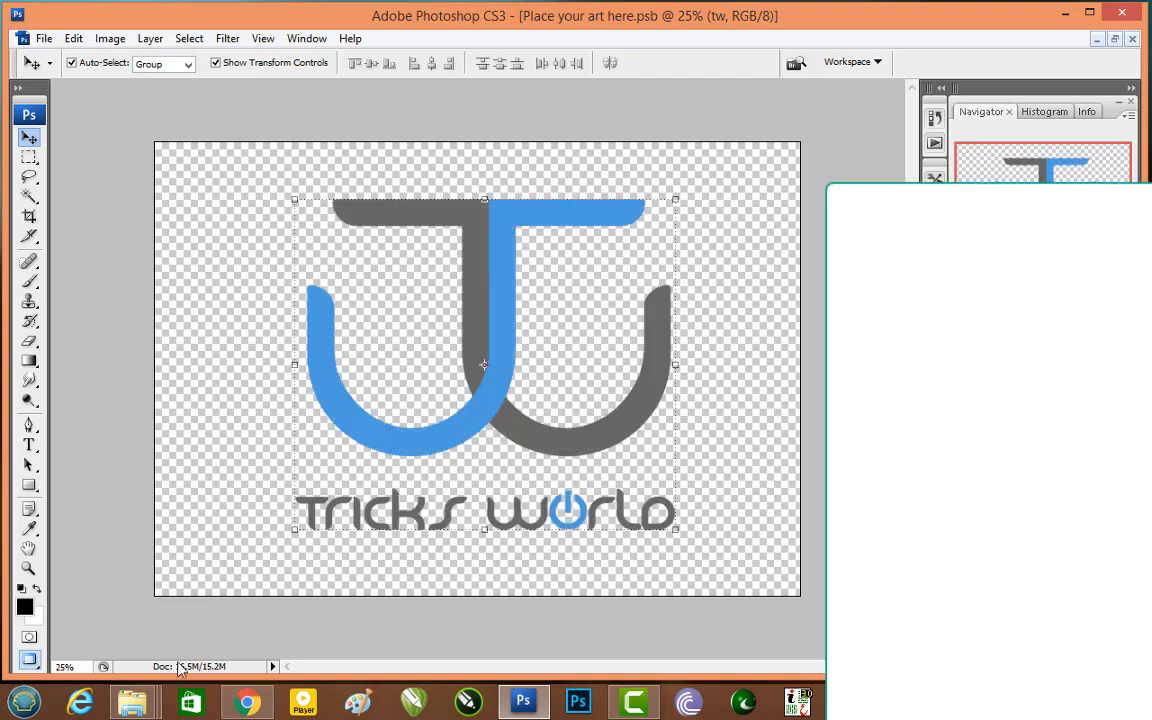
- Open the Rf image from folder 2 in Photoshop and copy its Urdu calligraphy into the "Place your art here" document
mouse_move(135, 702)
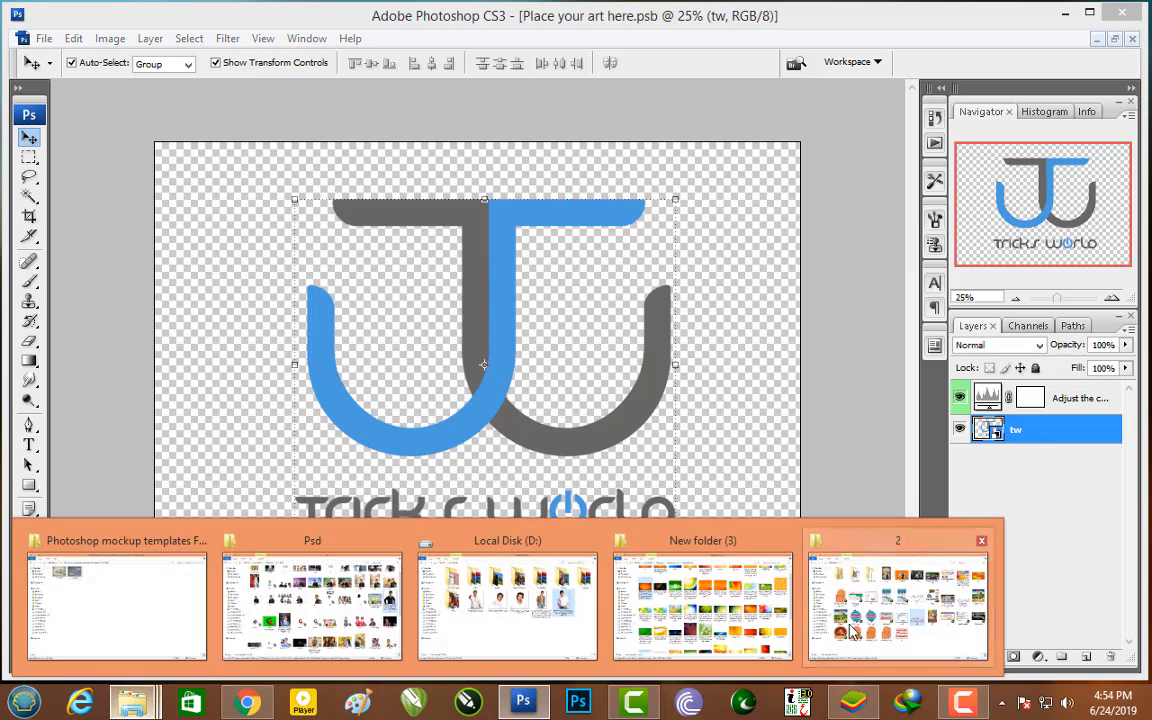
click(858, 626)
drag(660, 412, 848, 463)
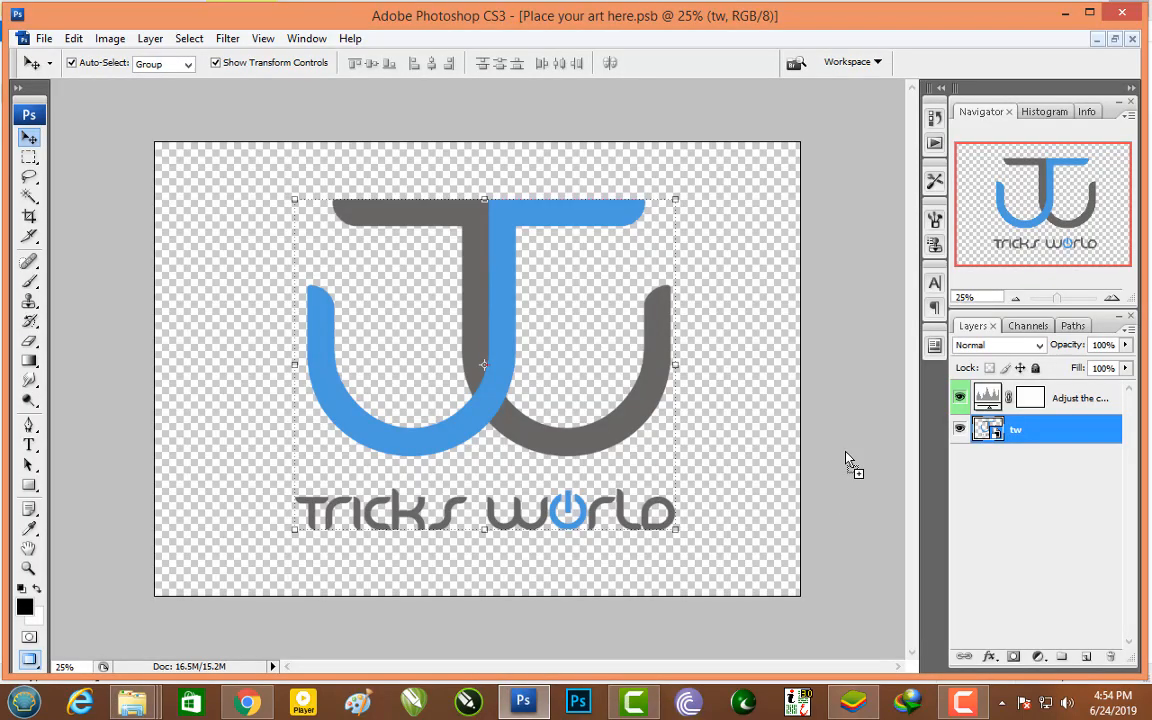
click(1115, 39)
drag(503, 267, 432, 333)
key(ctrl+z)
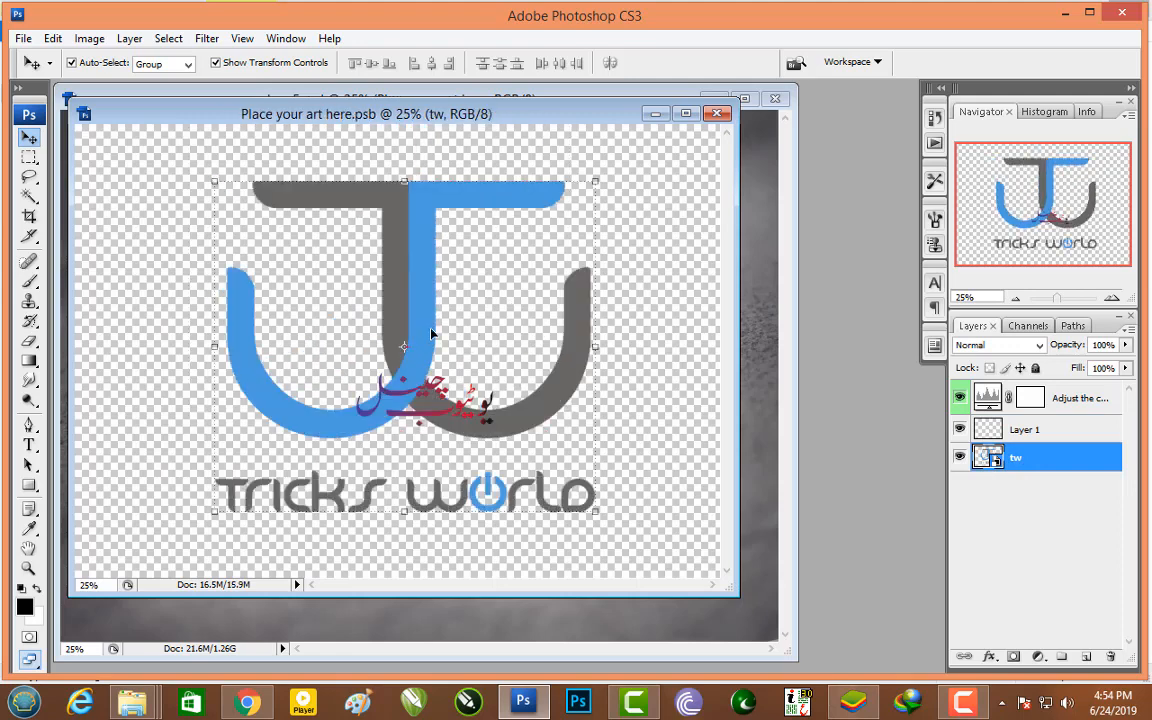
- Scale the copied calligraphy to about 275% width and 255% height and place it over the upper part of the TW logo
click(466, 406)
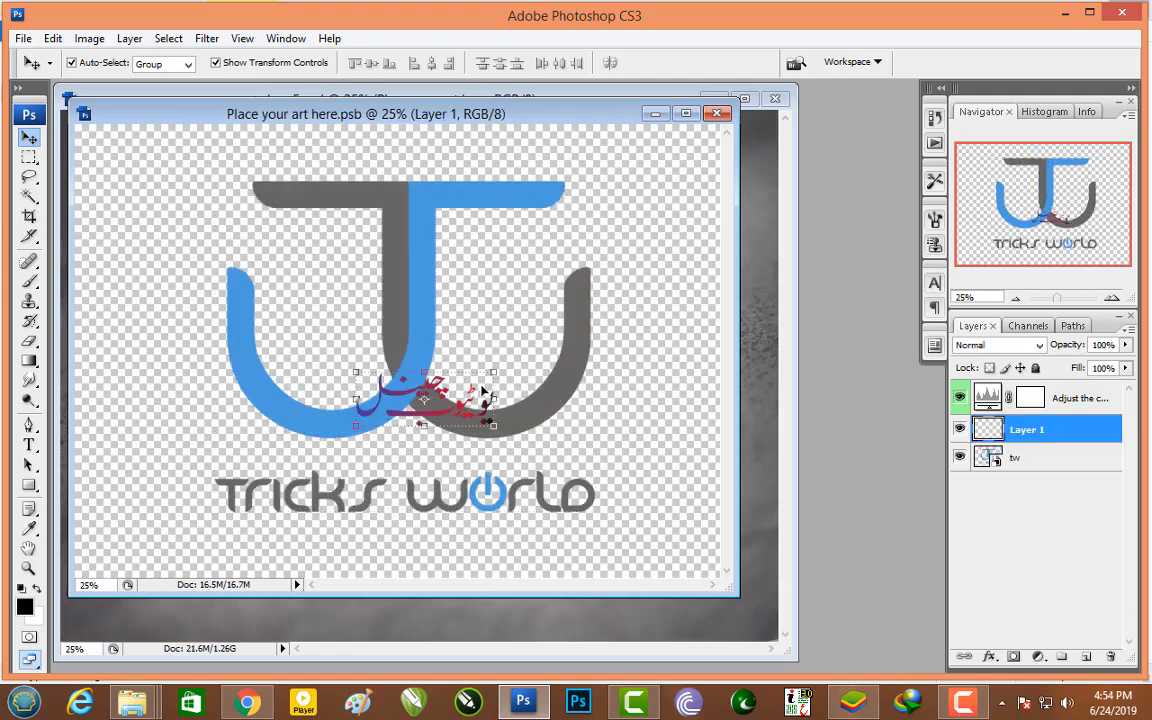
drag(494, 374, 692, 296)
drag(557, 326, 441, 212)
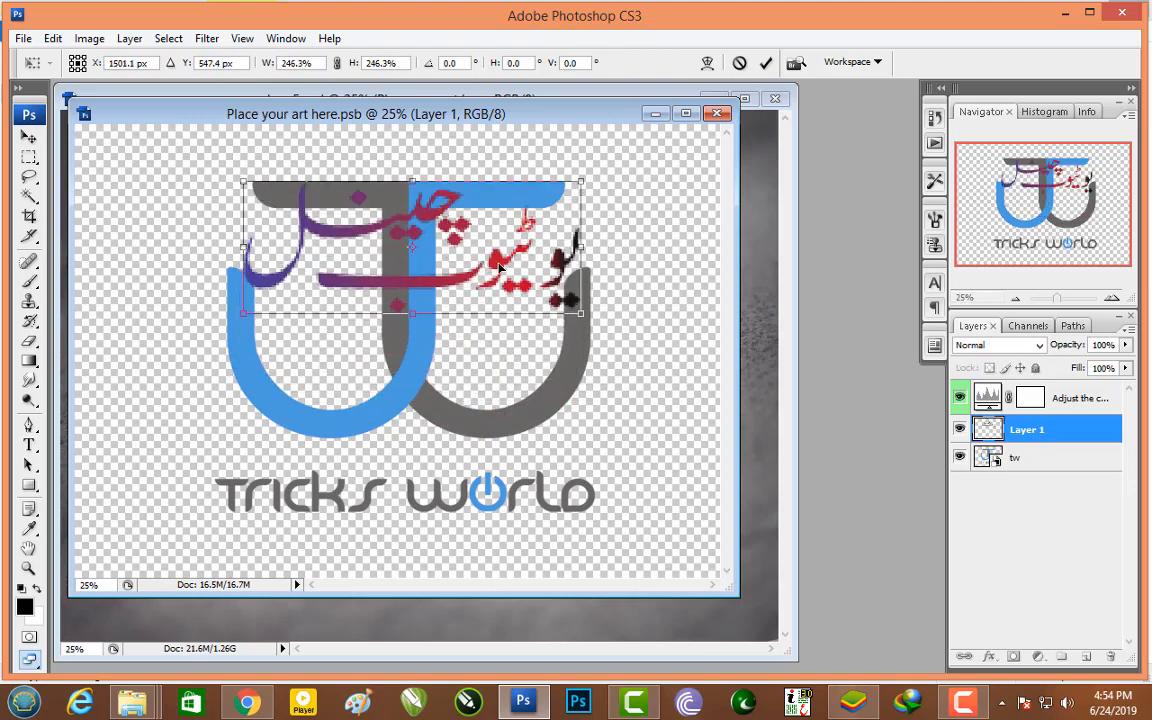
drag(582, 315, 612, 320)
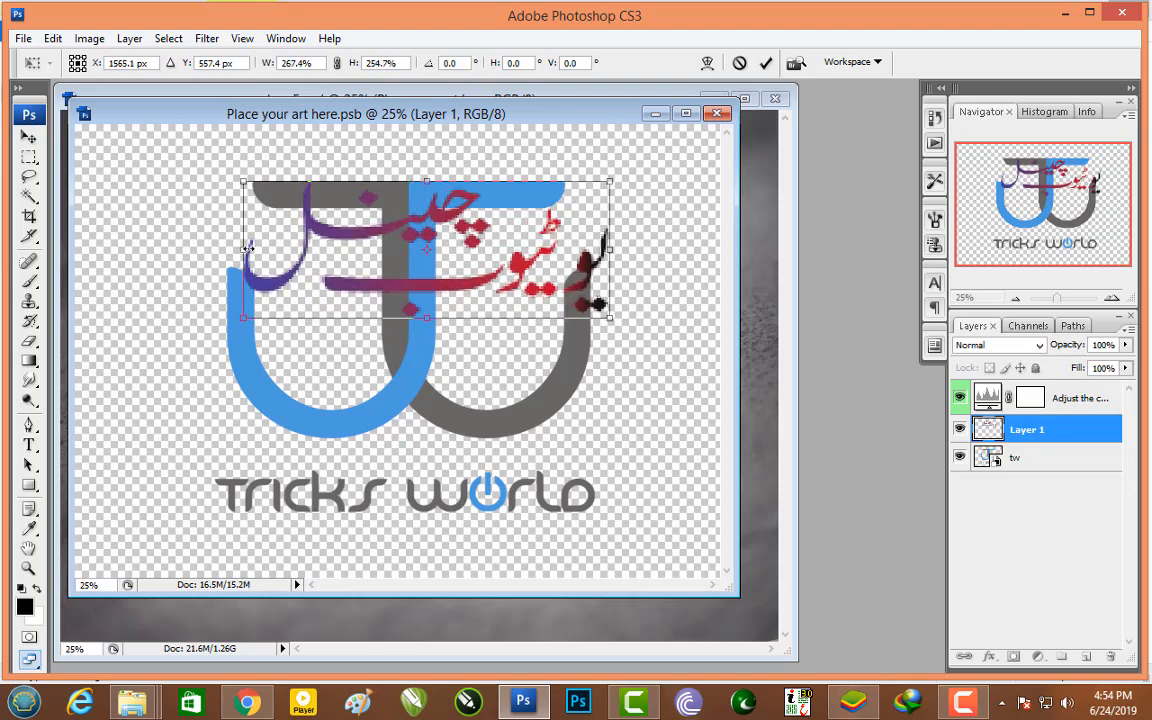
drag(247, 248, 236, 251)
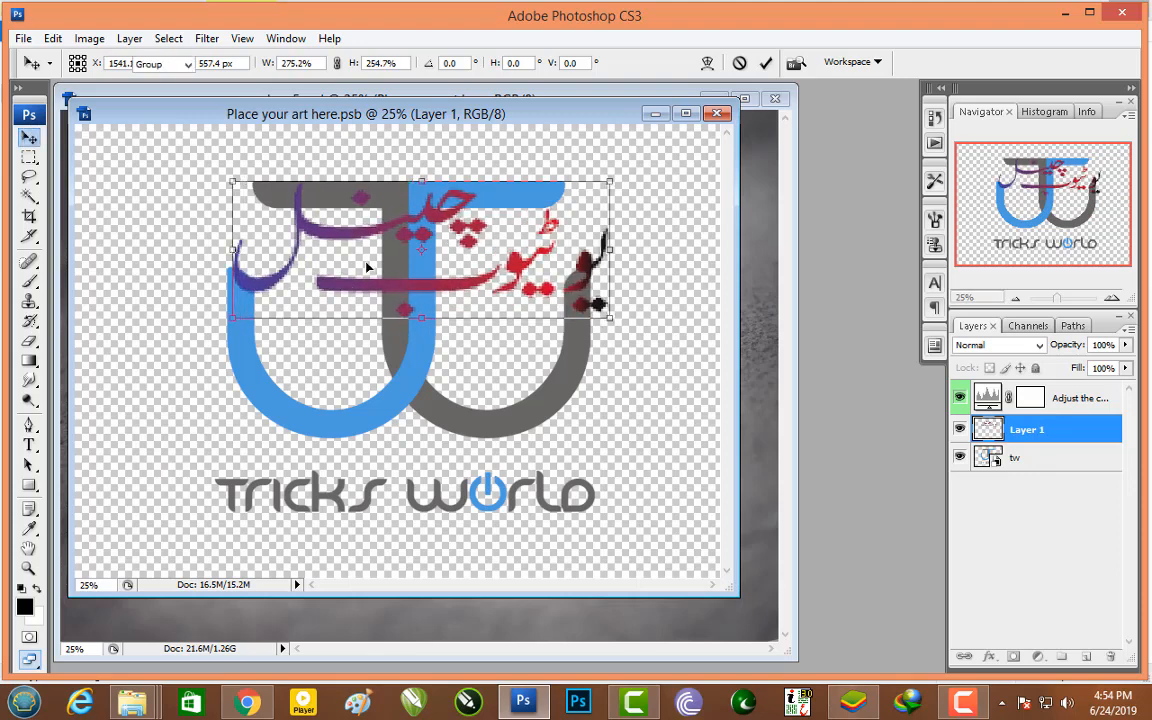
key(Return)
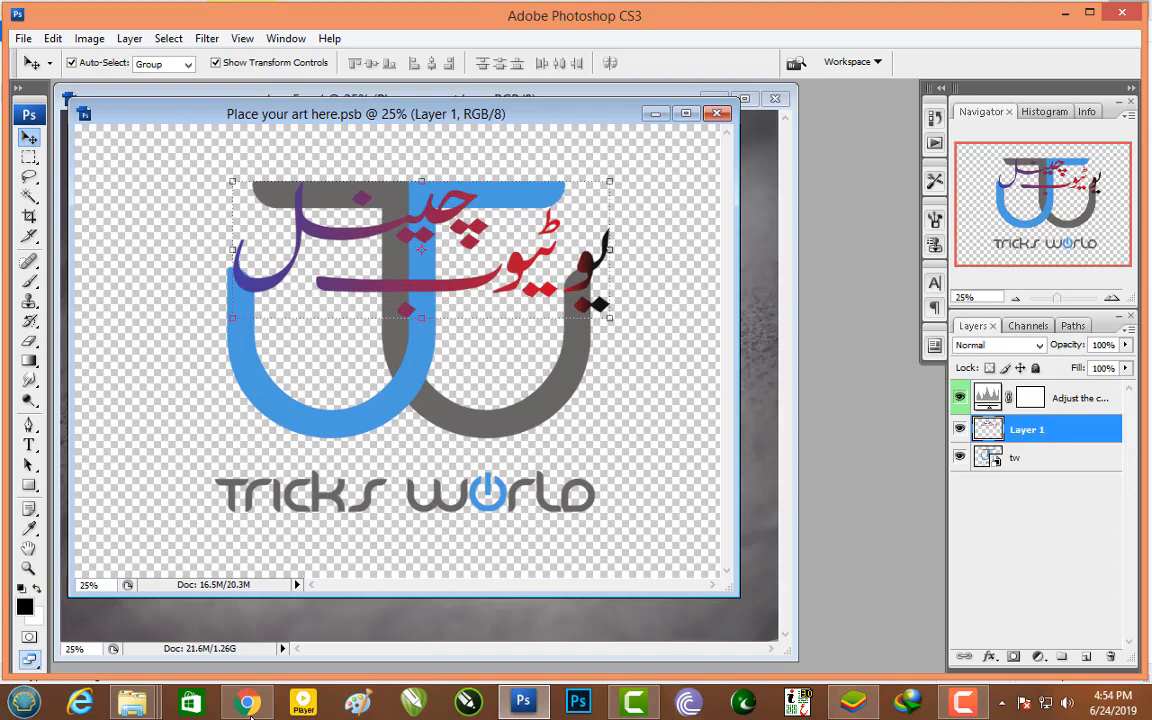
- Open It Express Computer.png from folder 2 and copy its calligraphy into the "Place your art here" document
mouse_move(132, 703)
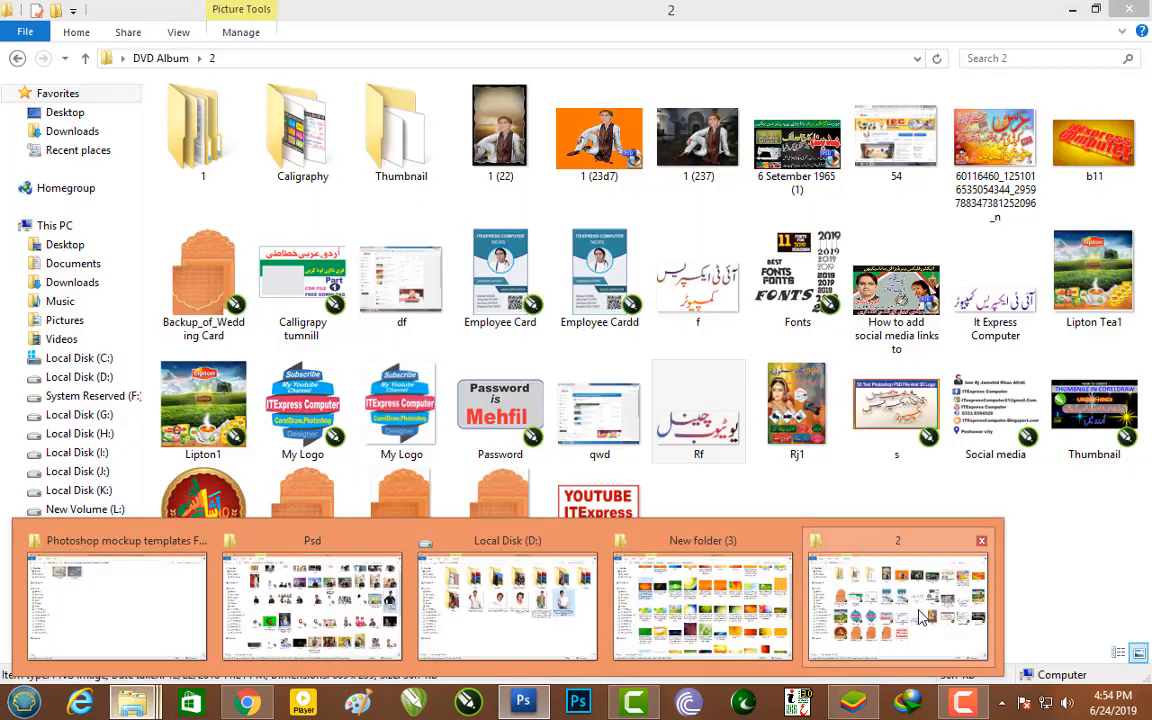
click(890, 595)
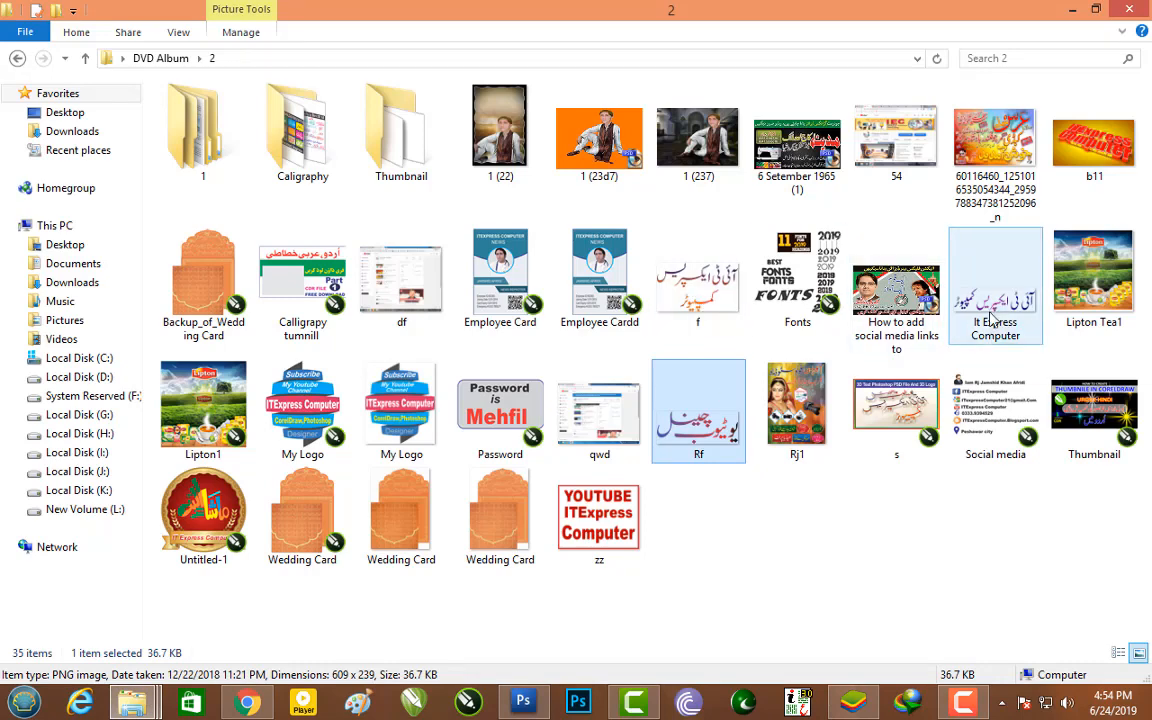
drag(993, 318, 868, 484)
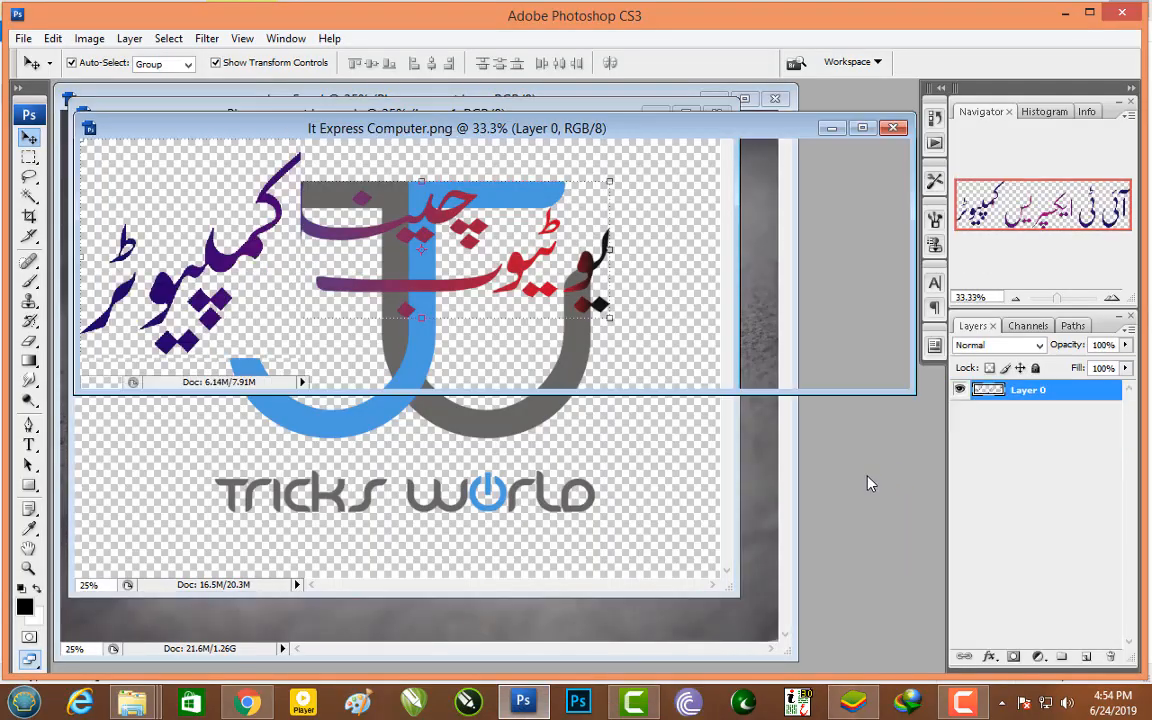
drag(520, 360, 483, 403)
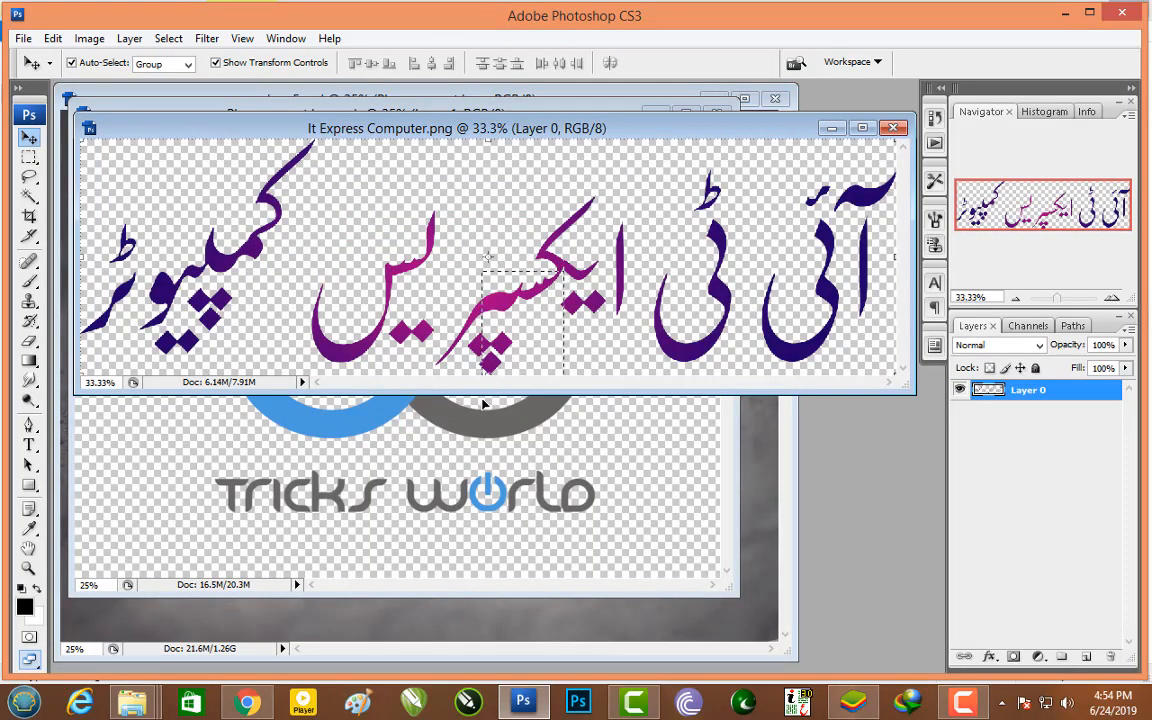
drag(518, 296, 485, 479)
- Resize the It Express Computer calligraphy to span the Tricks World lettering and hide the original tw logo layer
drag(630, 437, 537, 407)
drag(567, 360, 612, 483)
drag(208, 440, 200, 433)
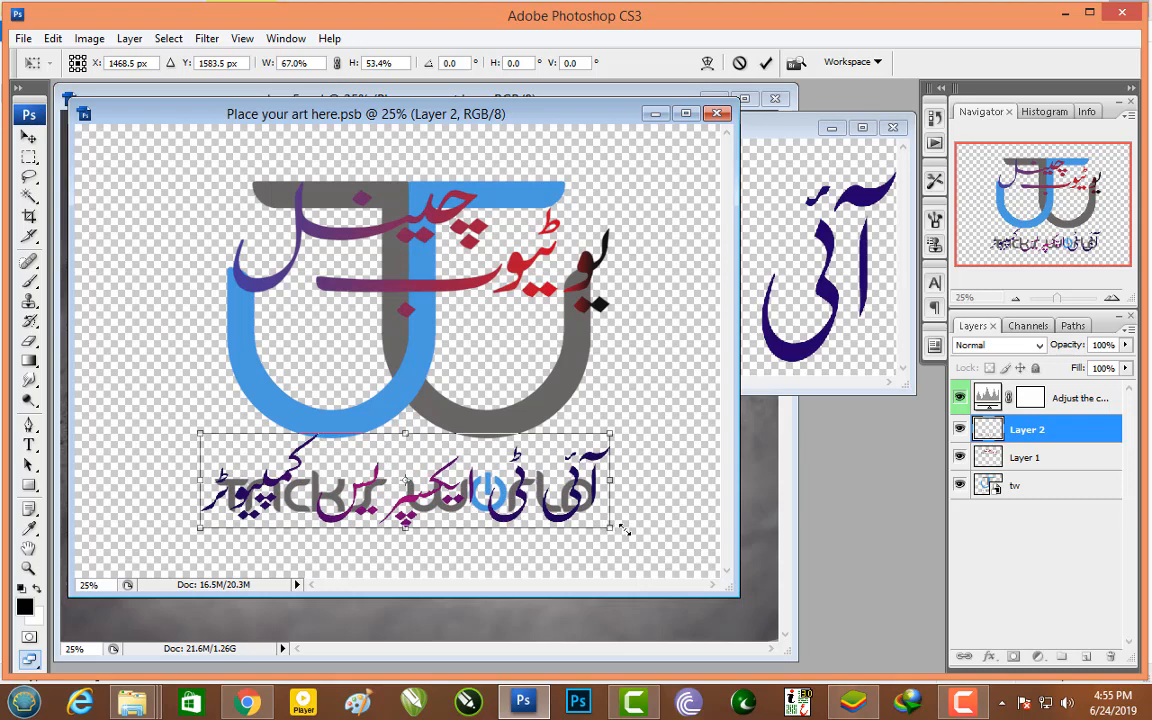
drag(624, 530, 652, 531)
key(Return)
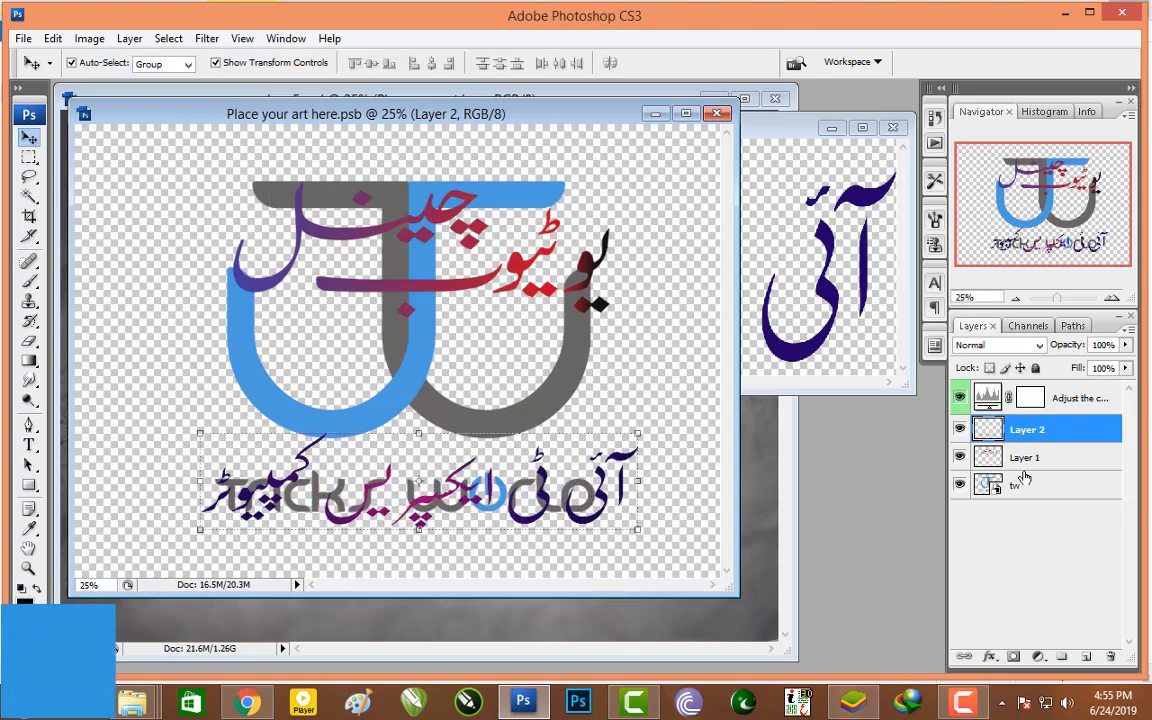
click(959, 486)
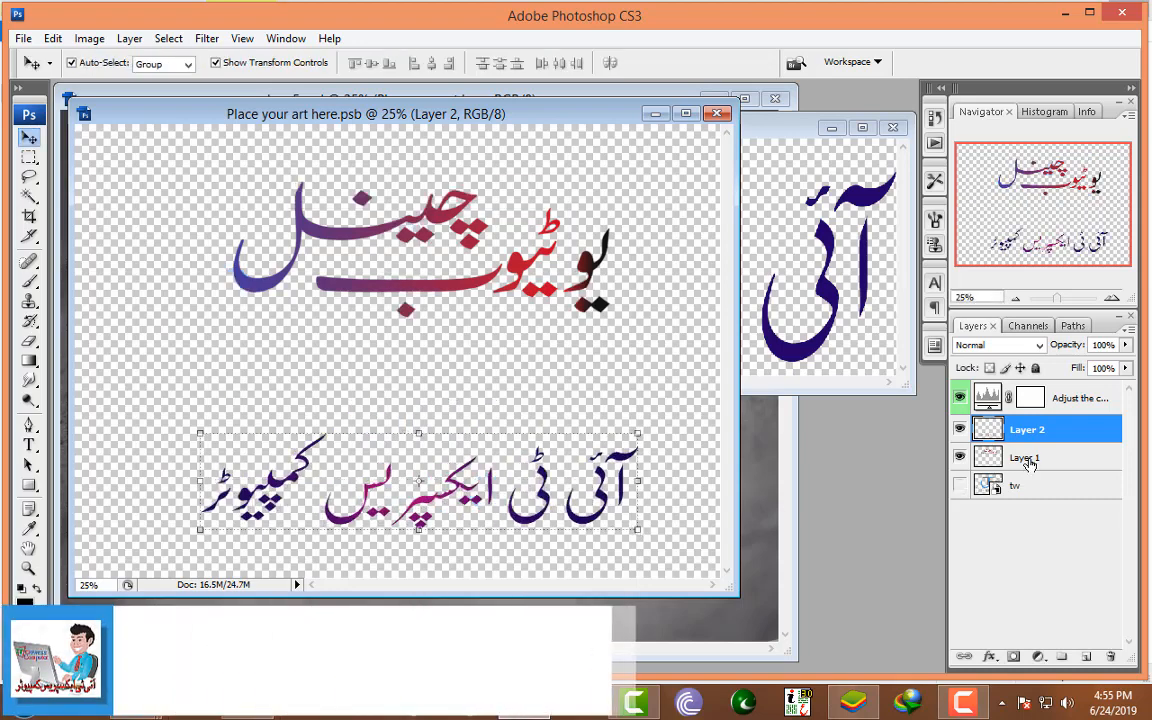
- Merge the two calligraphy layers into one and save the "Place your art here" document to update the mockup's smart object
shift+click(1030, 459)
right_click(1030, 462)
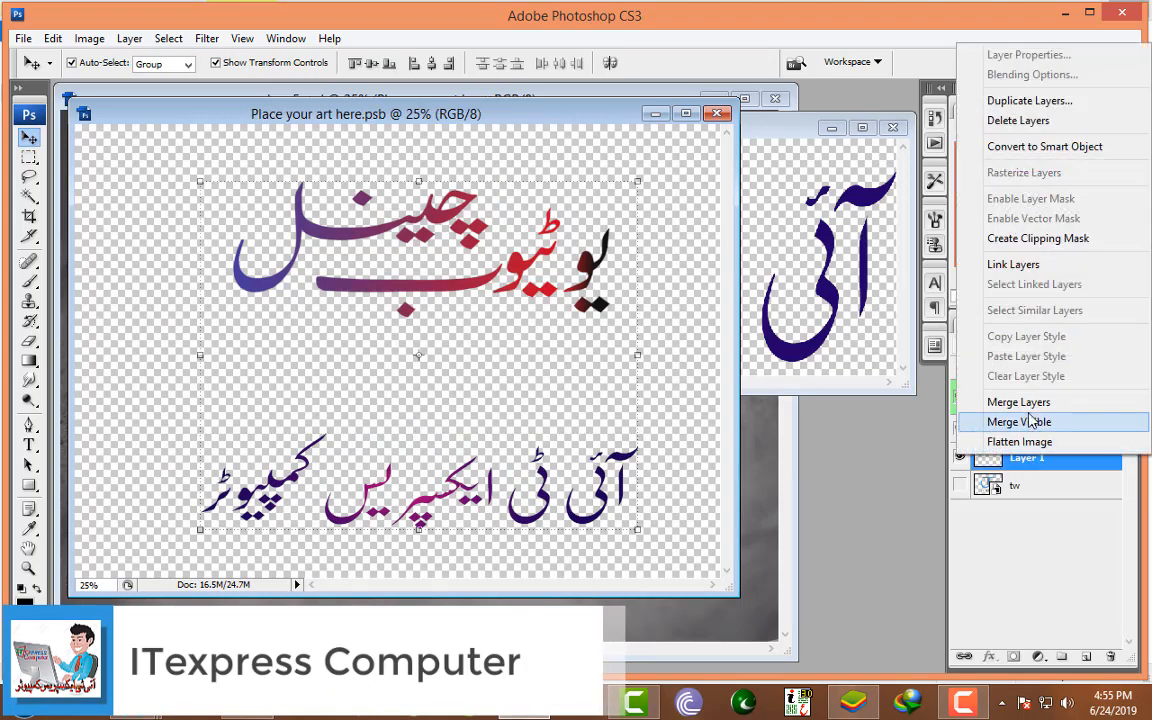
click(1035, 402)
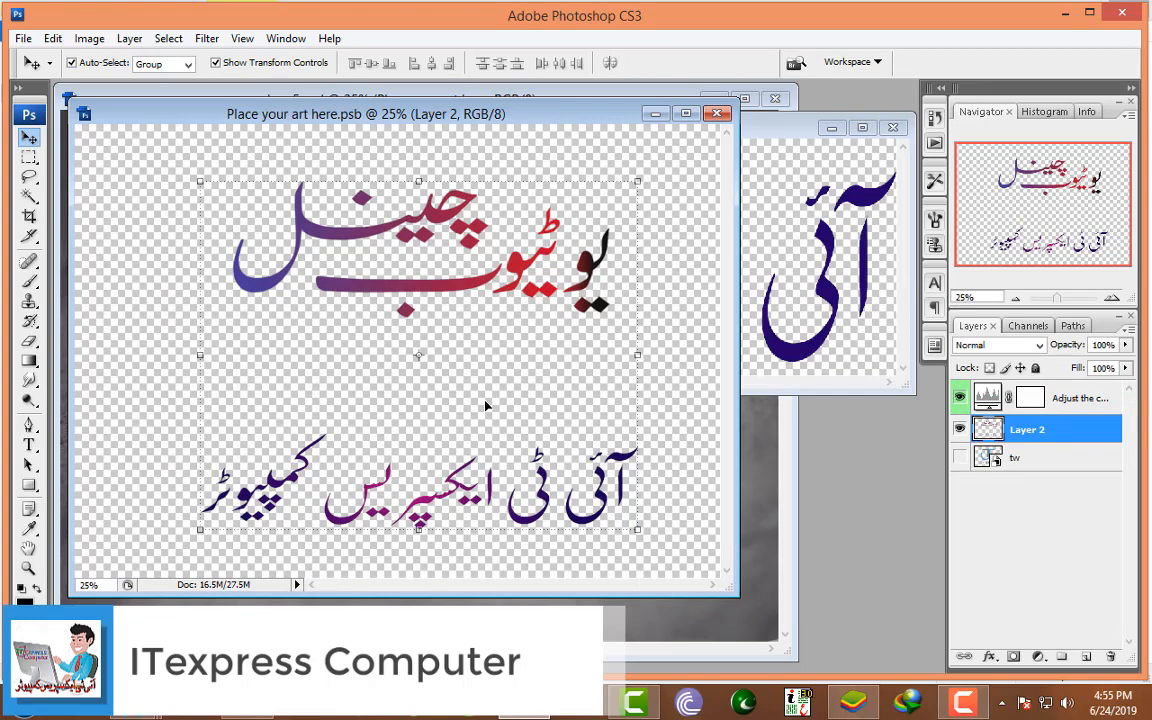
key(ctrl+s)
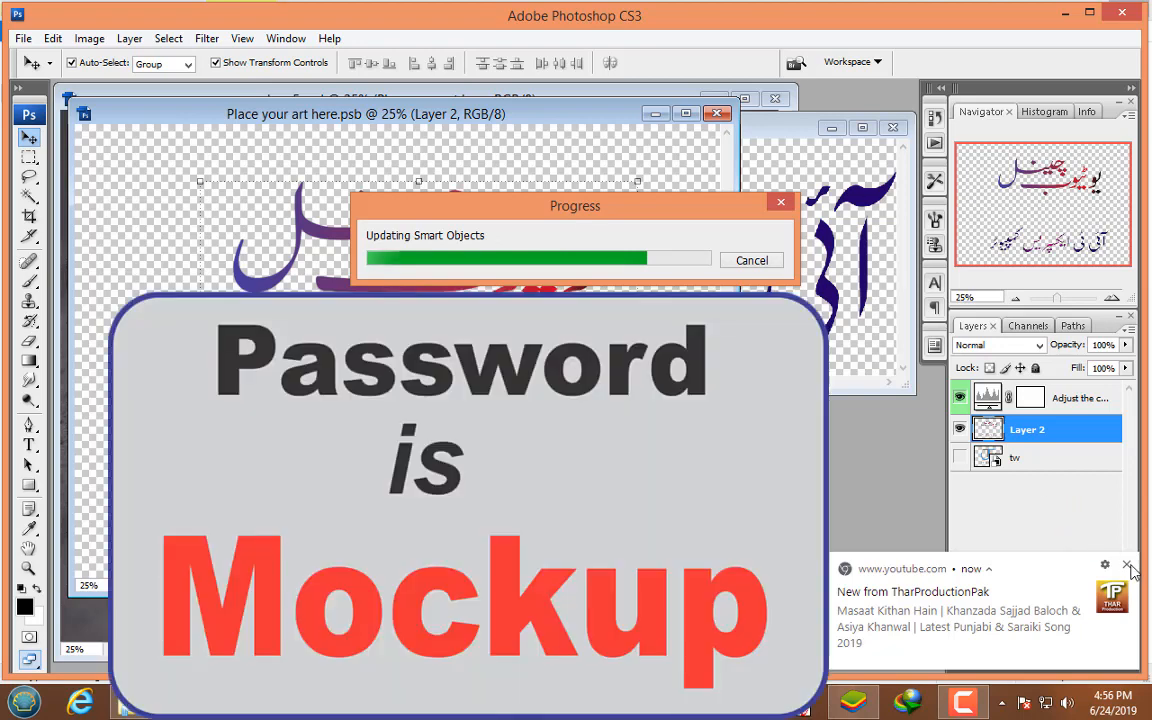
click(1127, 566)
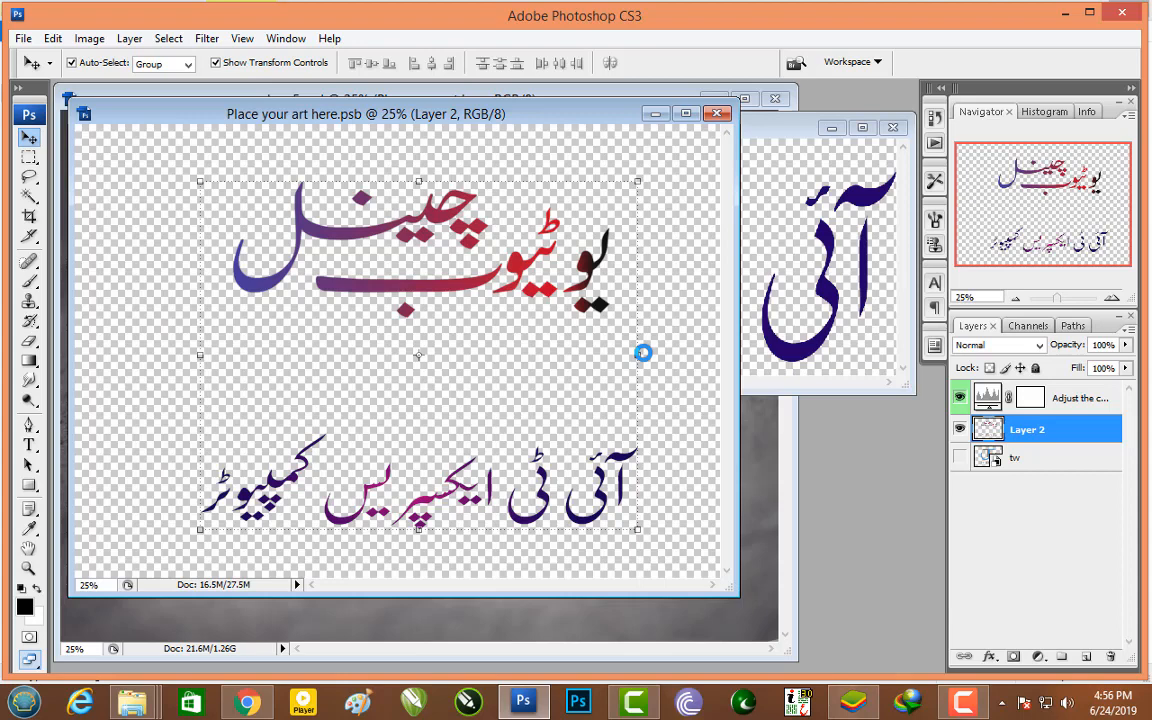
- Minimize the open document windows, including "Place your art here", Rf.png and mockup 5.psd, to clear the workspace
click(656, 113)
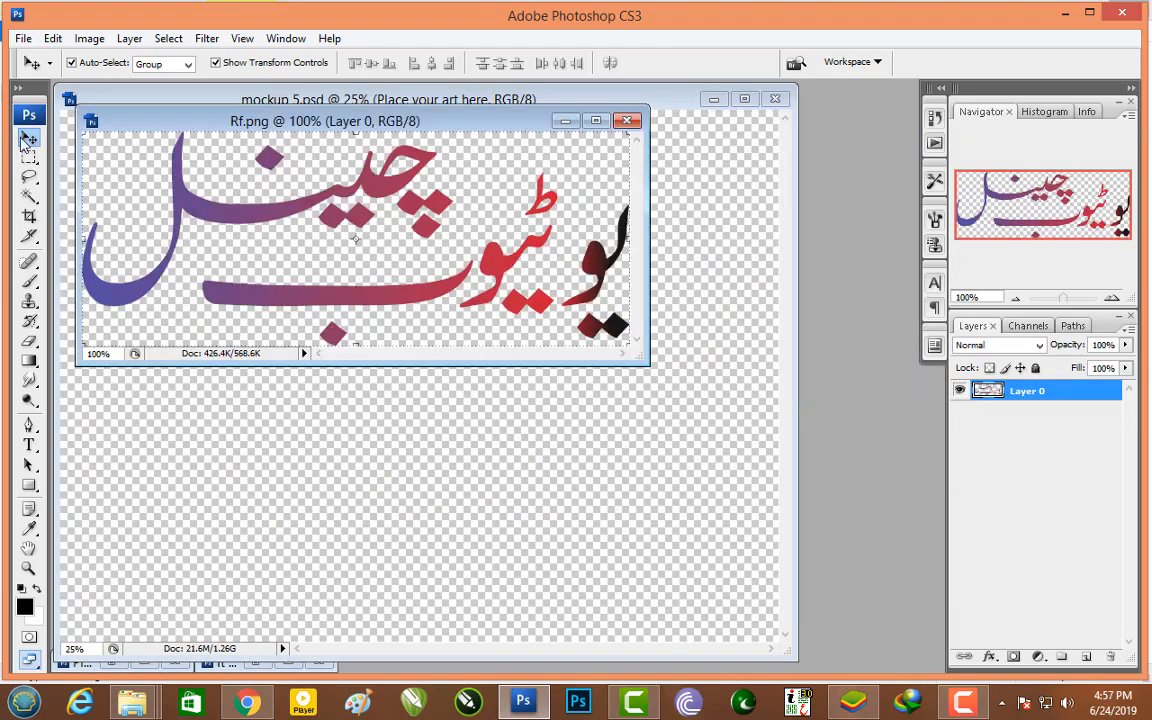
click(564, 120)
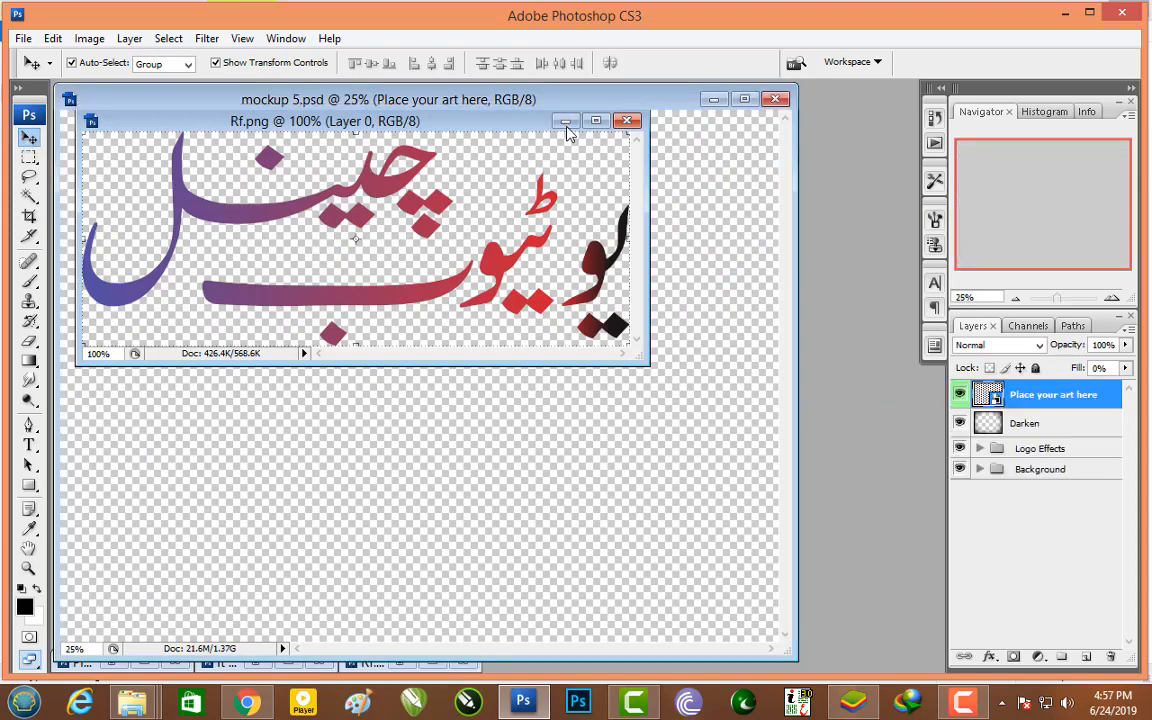
click(714, 100)
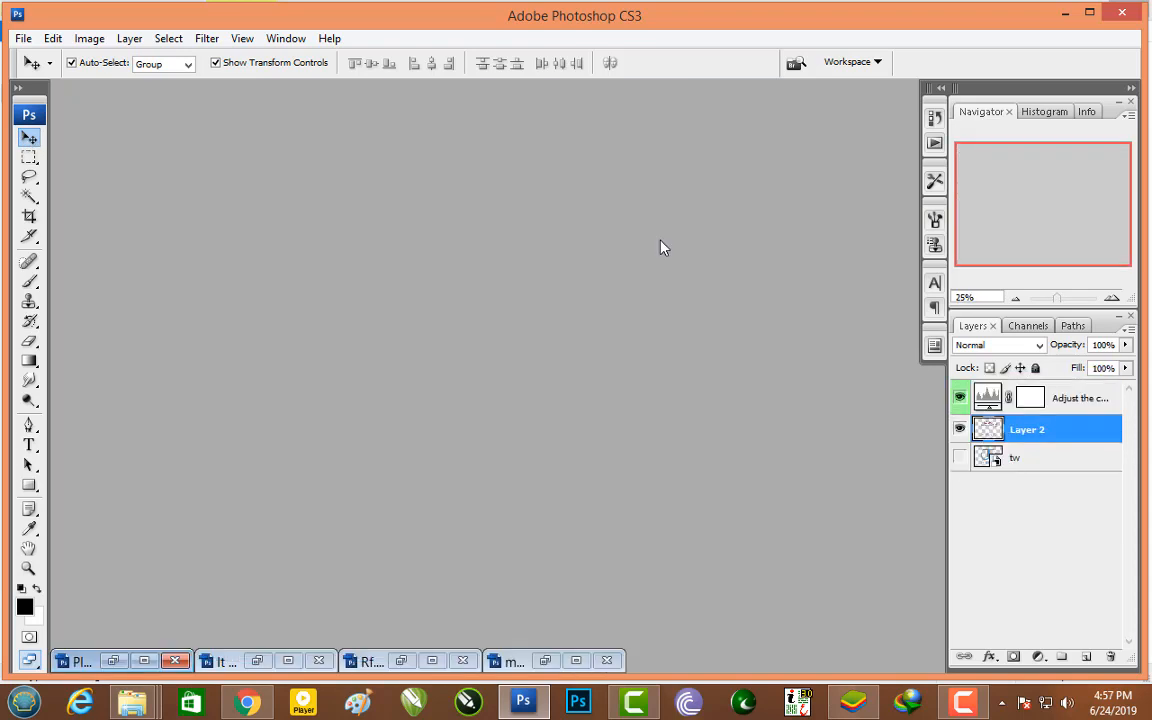
- Review the "Place your art here", It Express Computer and Rf documents one at a time, minimizing each again
click(113, 660)
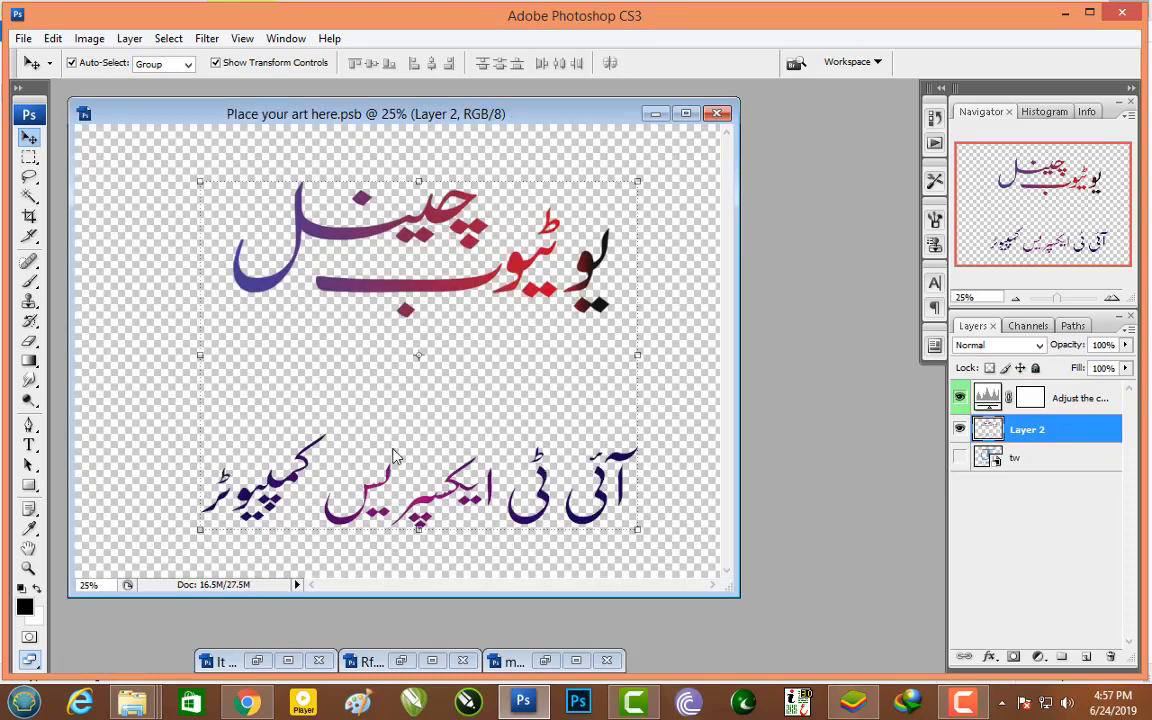
click(655, 113)
click(255, 662)
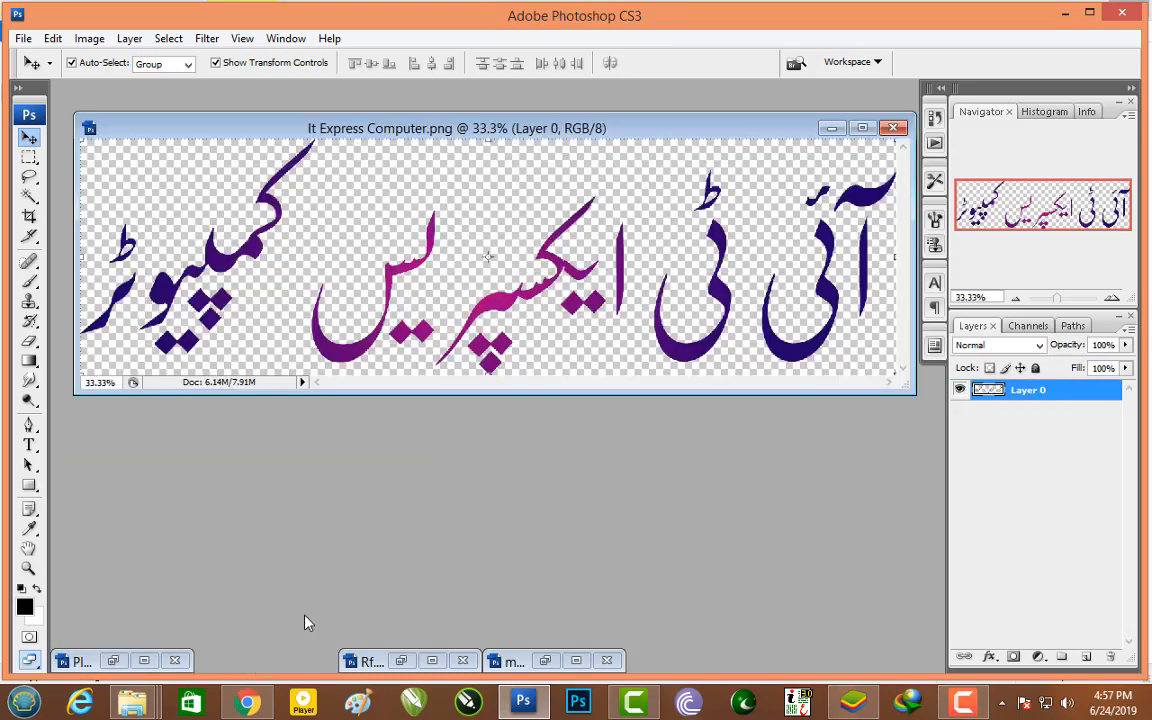
click(832, 128)
click(400, 661)
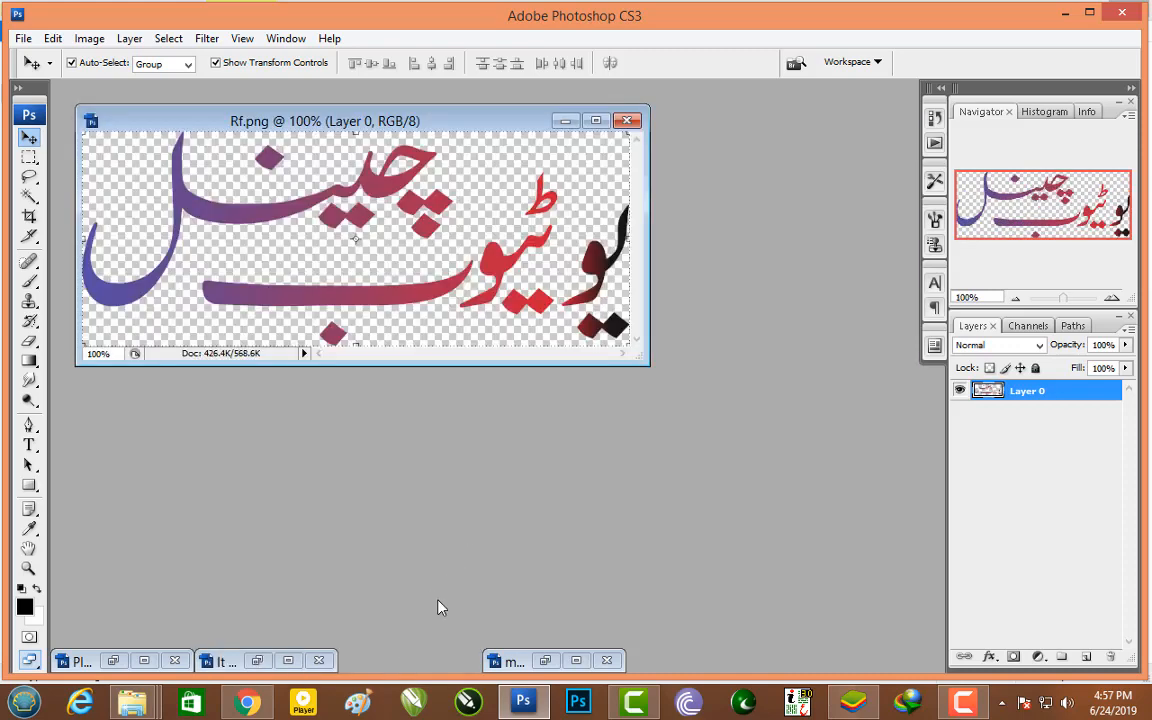
click(568, 121)
- Restore mockup 5.psd and examine the calligraphy rendered in the mockup at 33.33% magnification
click(545, 660)
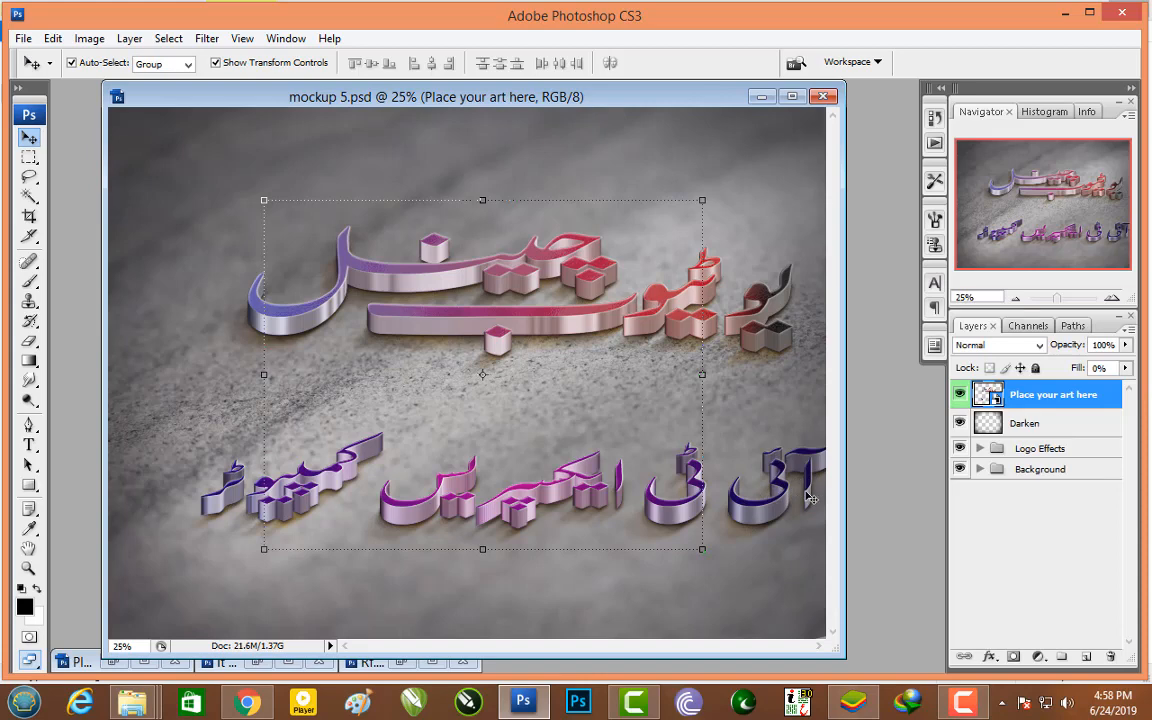
drag(612, 99, 636, 100)
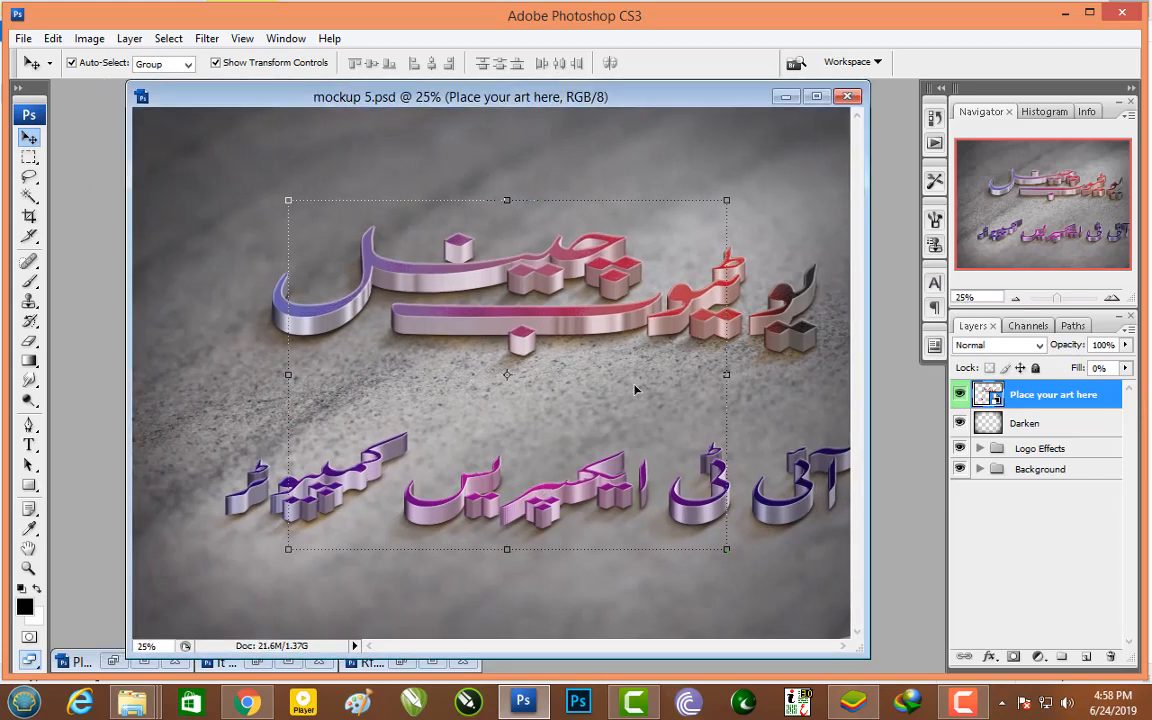
key(ctrl+plus)
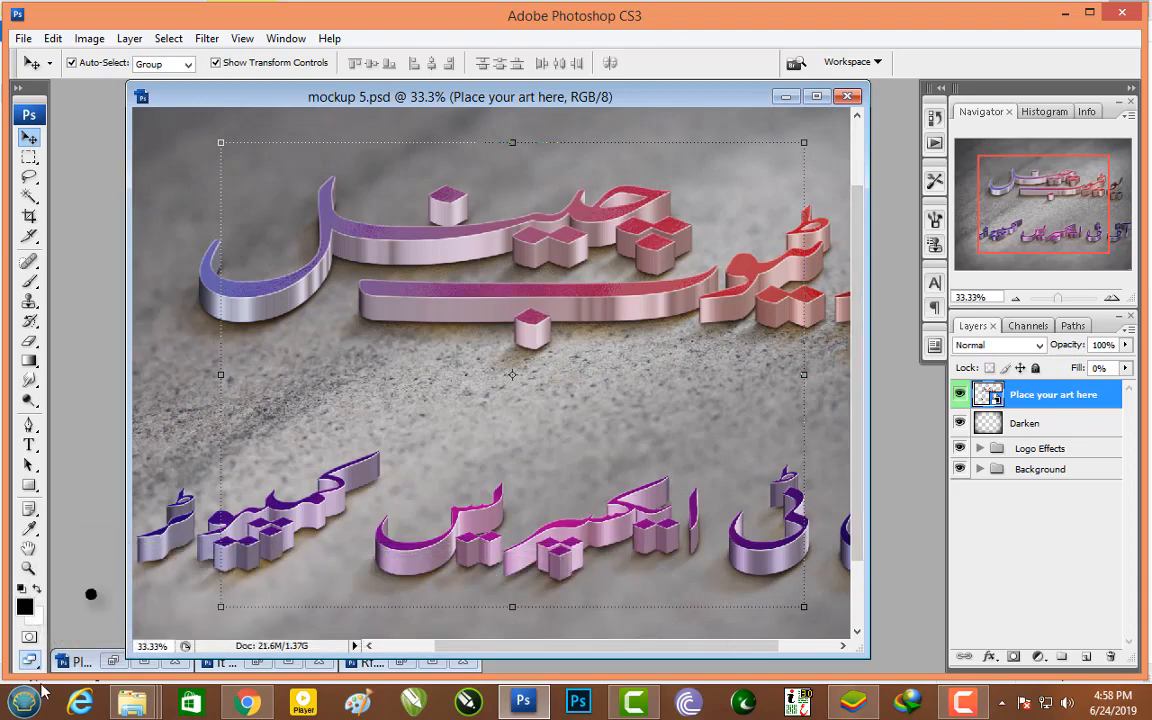
- Switch to File Explorer and select the mockup 4 and mockup 5 files in the Photoshop mockup templates folder
mouse_move(132, 703)
click(134, 655)
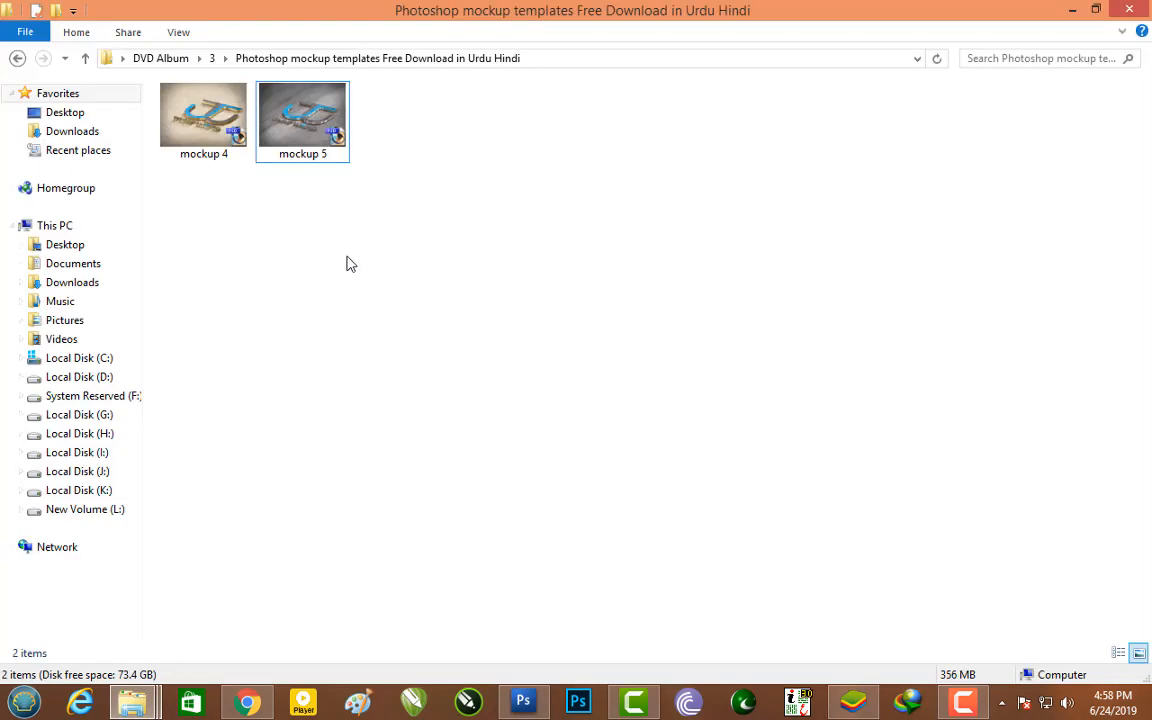
drag(312, 204, 154, 108)
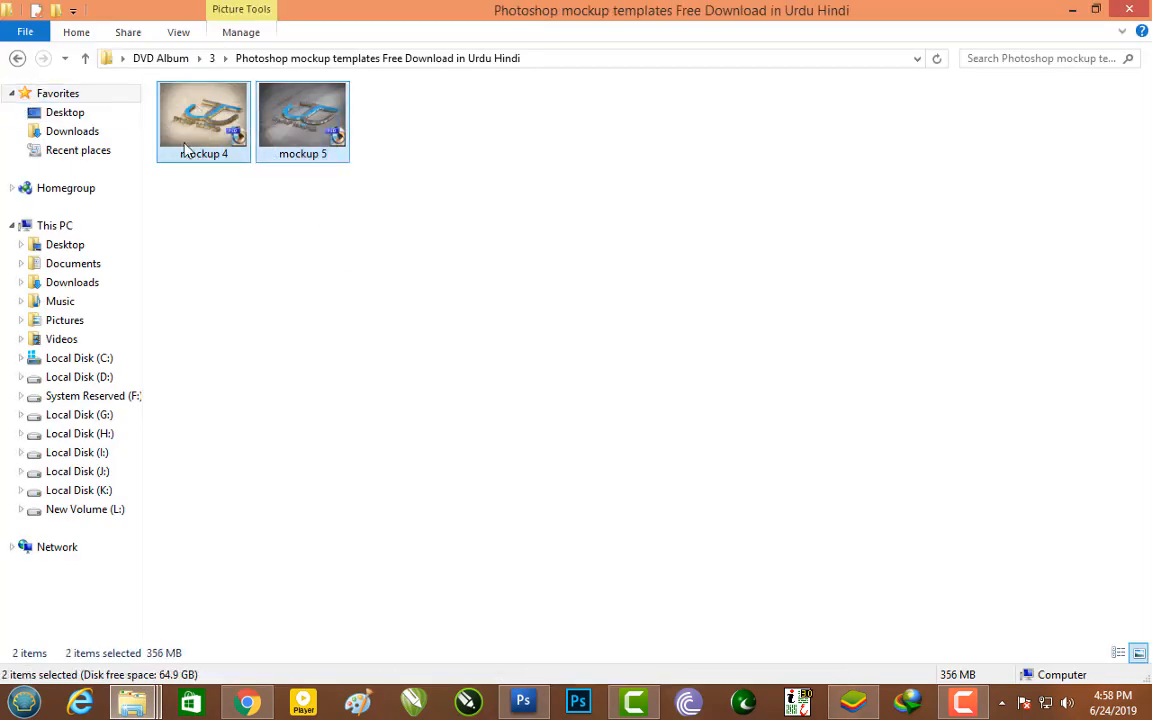
drag(380, 197, 199, 114)
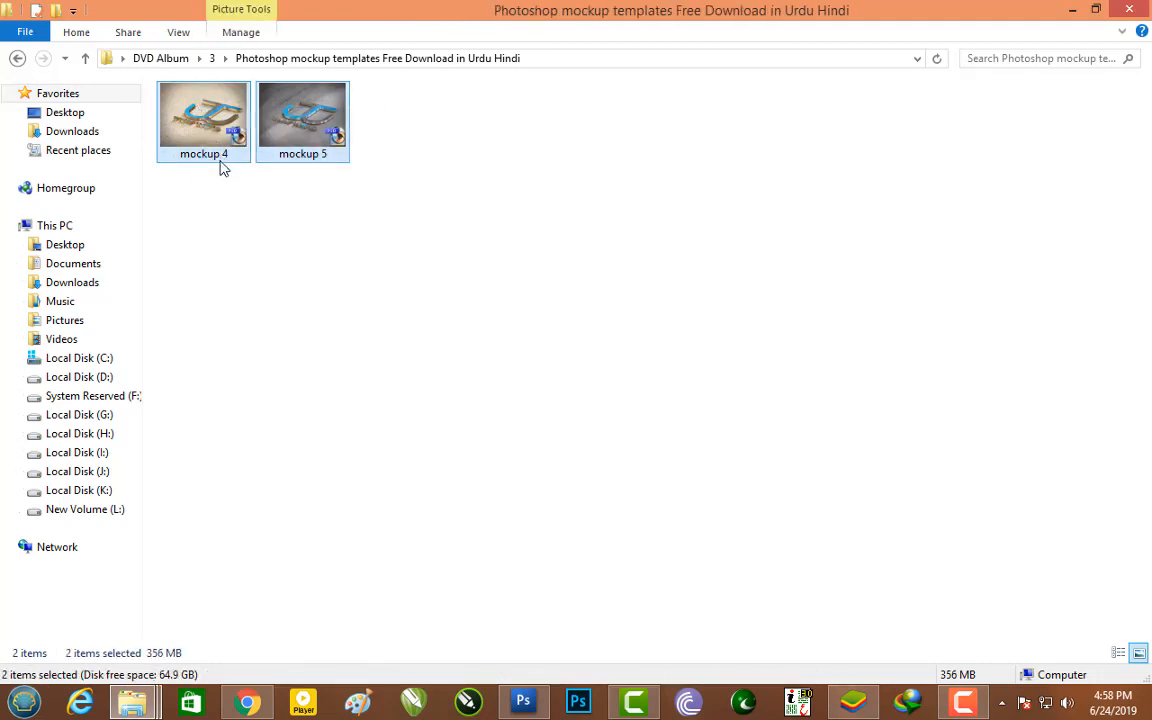